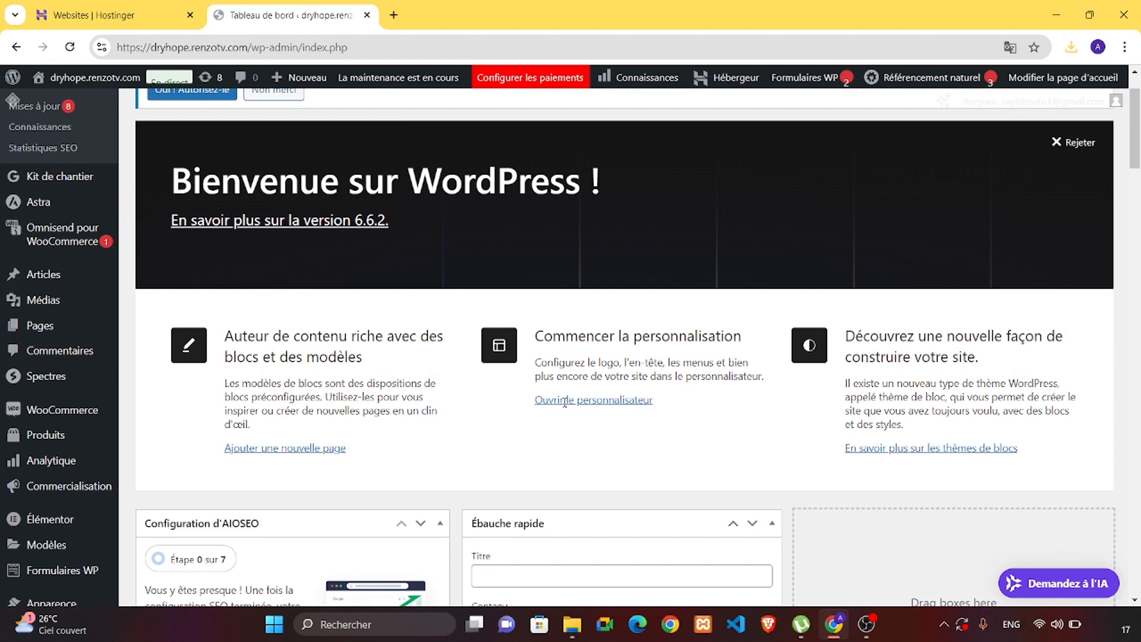
pyautogui.scroll(1, 564, 403)
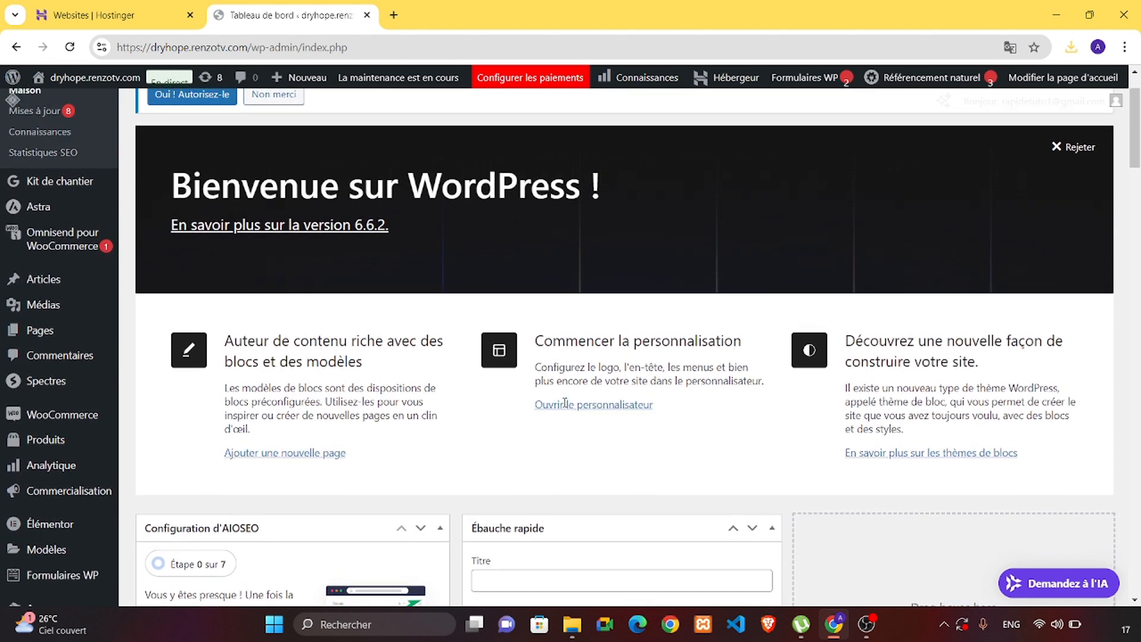
pyautogui.scroll(1, 564, 403)
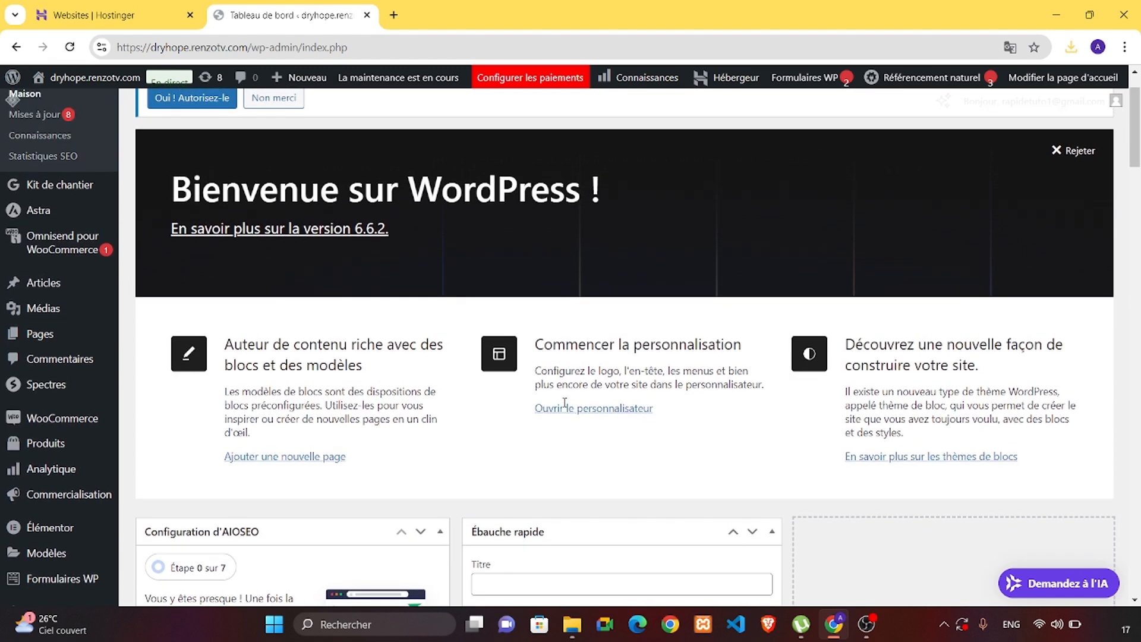
pyautogui.scroll(1, 564, 403)
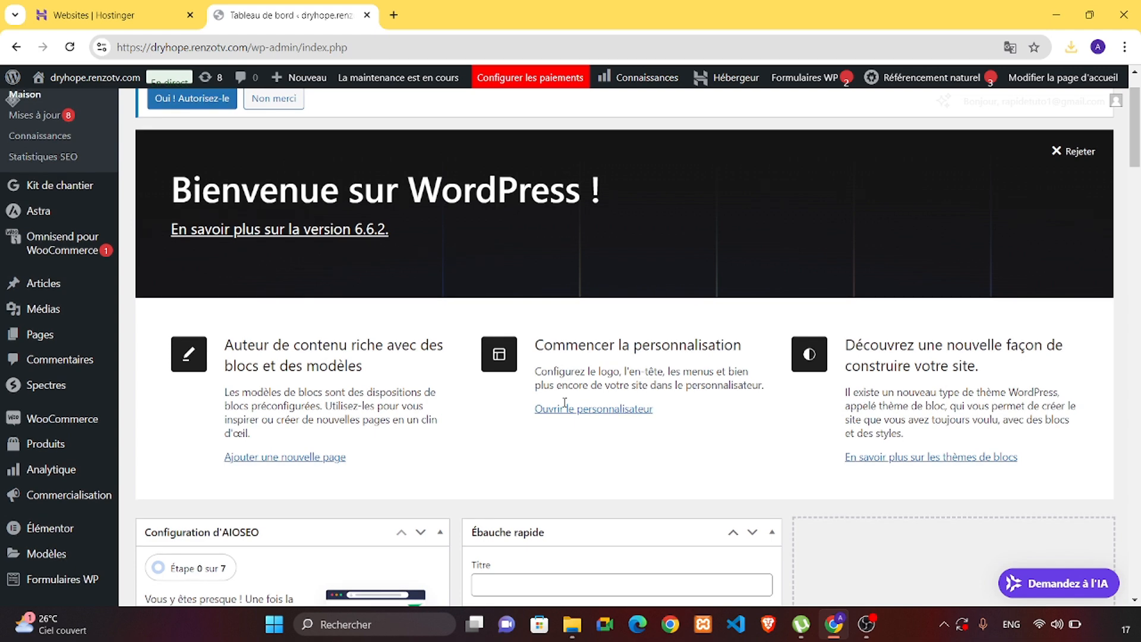
pyautogui.scroll(-1, 565, 403)
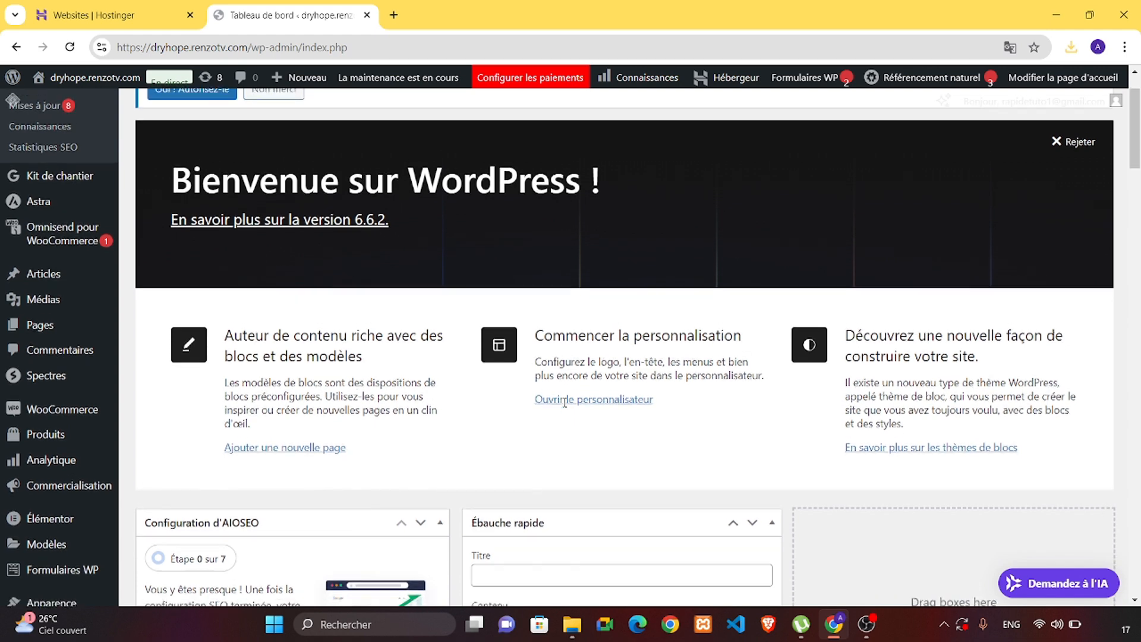
# Open the page for adding a new plugin to the WordPress site
pyautogui.scroll(-2, 566, 408)
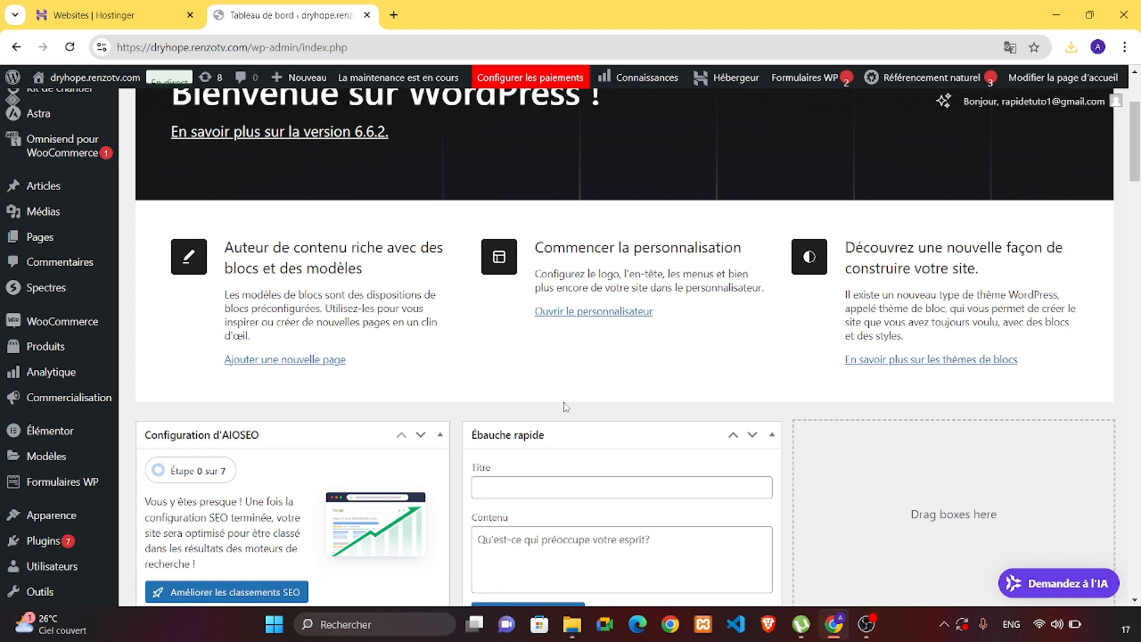
pyautogui.scroll(-2, 566, 407)
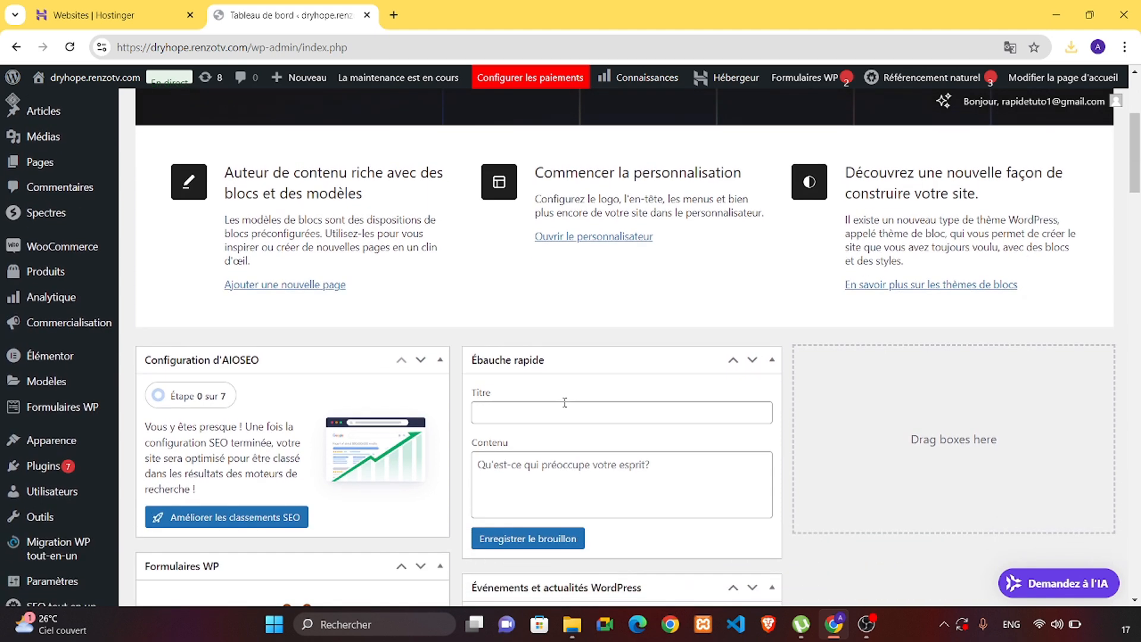
pyautogui.scroll(-2, 565, 402)
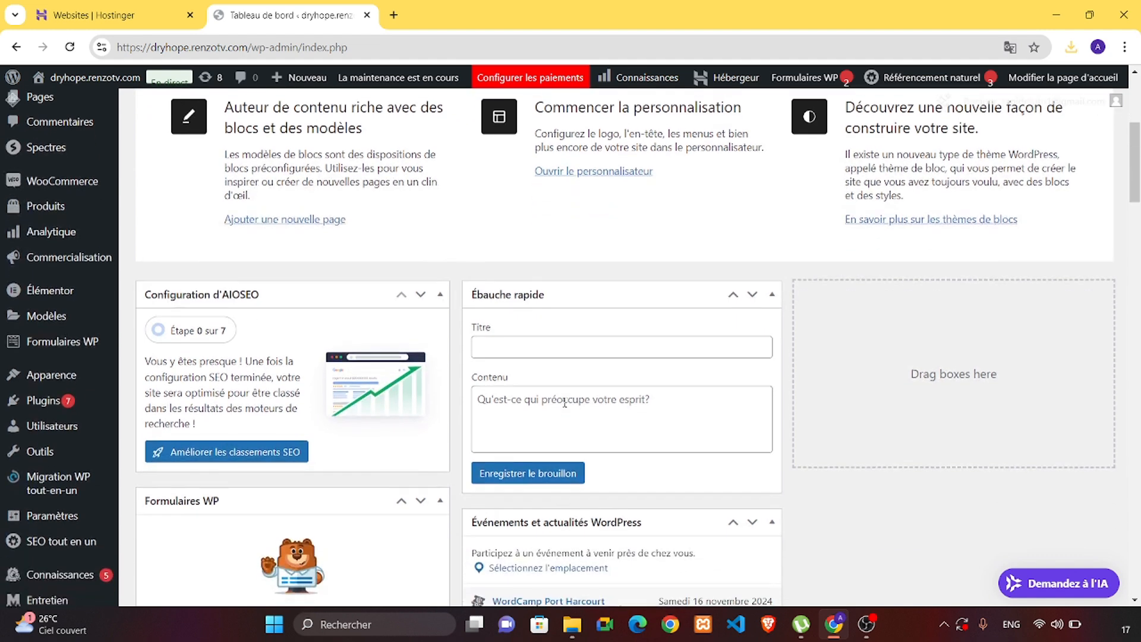
pyautogui.scroll(-2, 565, 402)
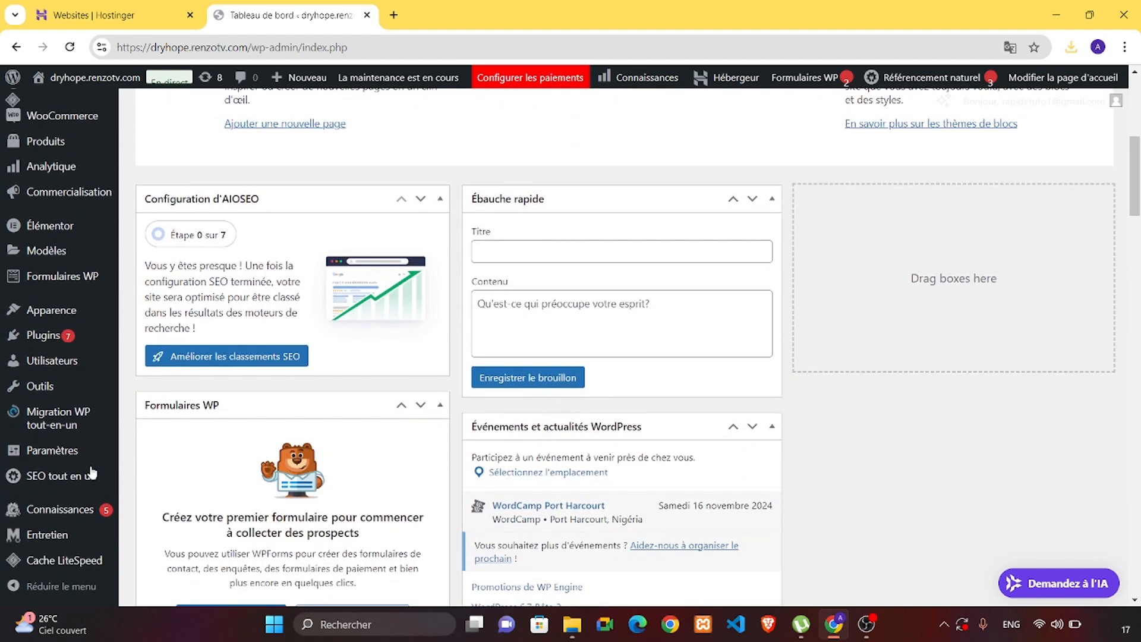
pyautogui.moveTo(45, 474)
pyautogui.scroll(-4, 46, 473)
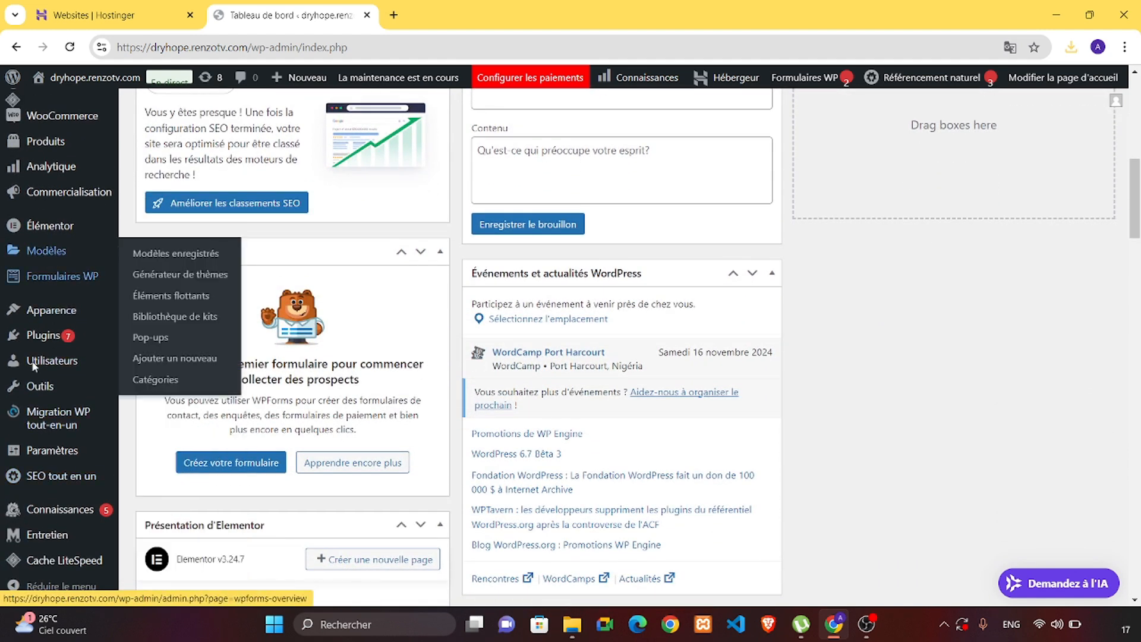
pyautogui.moveTo(52, 337)
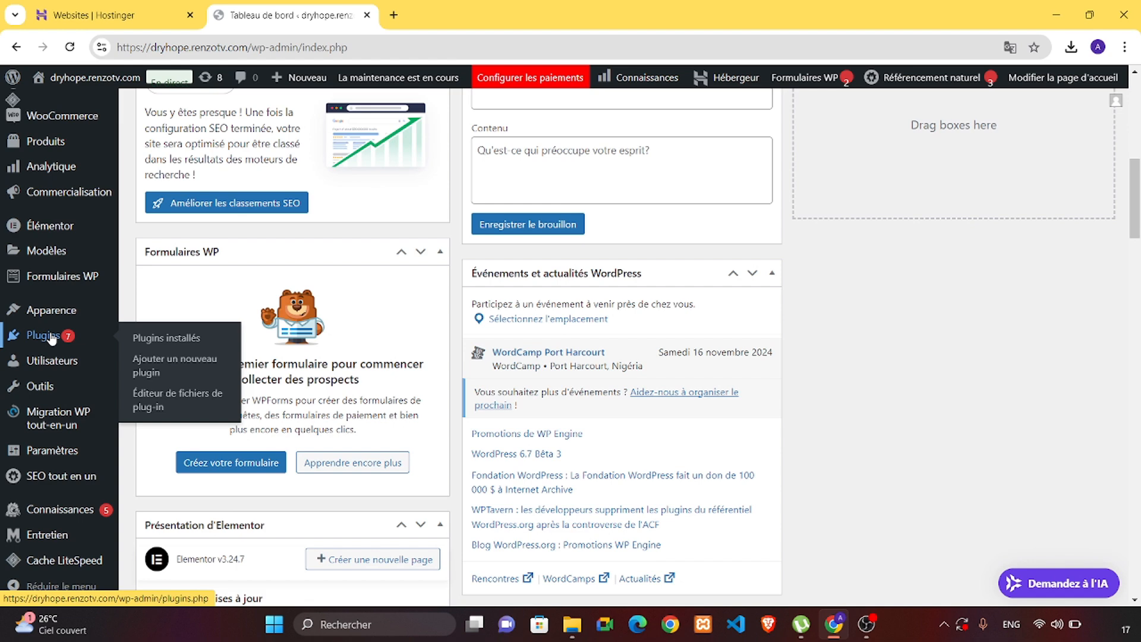
pyautogui.click(158, 369)
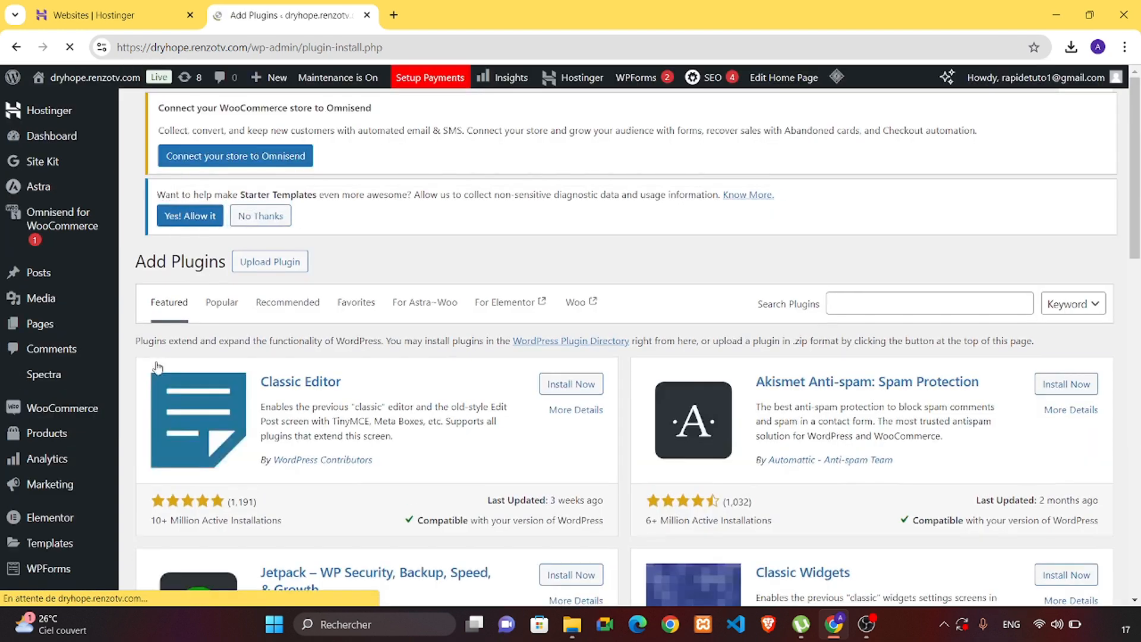
# Search the available plugins for "smart slider"
pyautogui.click(877, 303)
pyautogui.write('smart s')
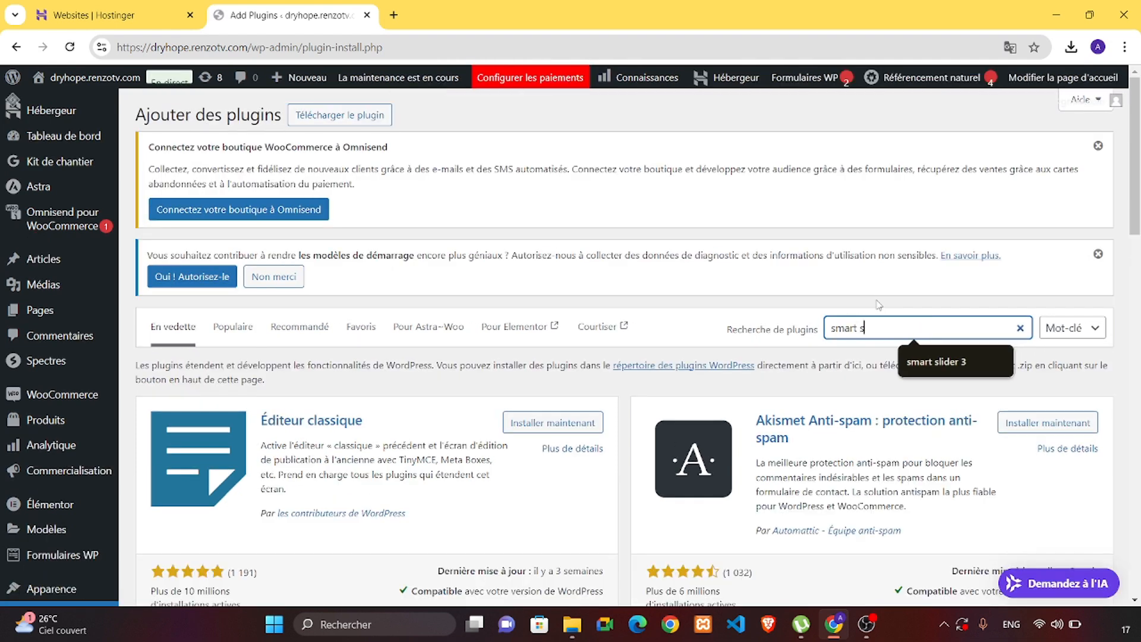
pyautogui.write('ider')
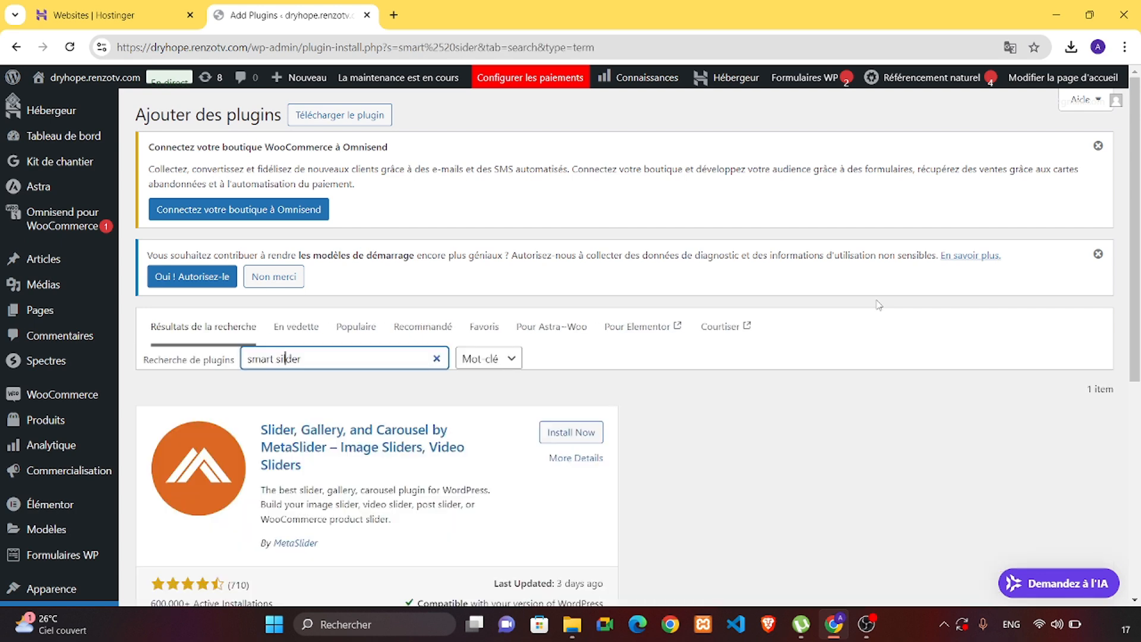
pyautogui.press('Left')
pyautogui.press('Left')
pyautogui.press('Left')
pyautogui.write('l')
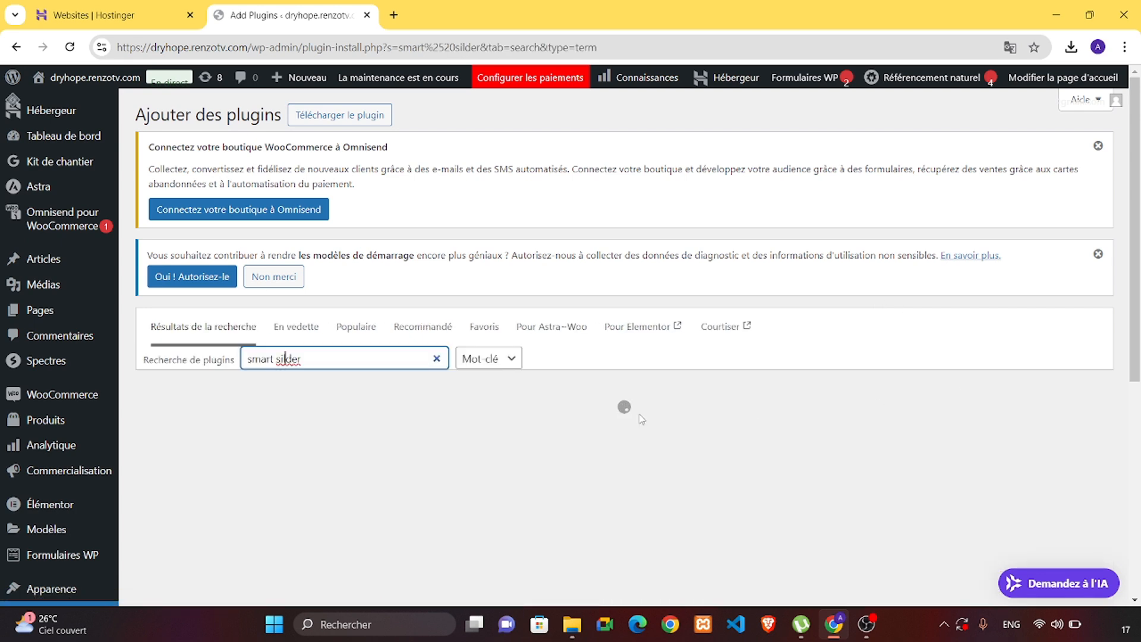
# Open the details of the Smart Slider 3 plugin by Nextend, then install and activate it
pyautogui.scroll(-1, 443, 433)
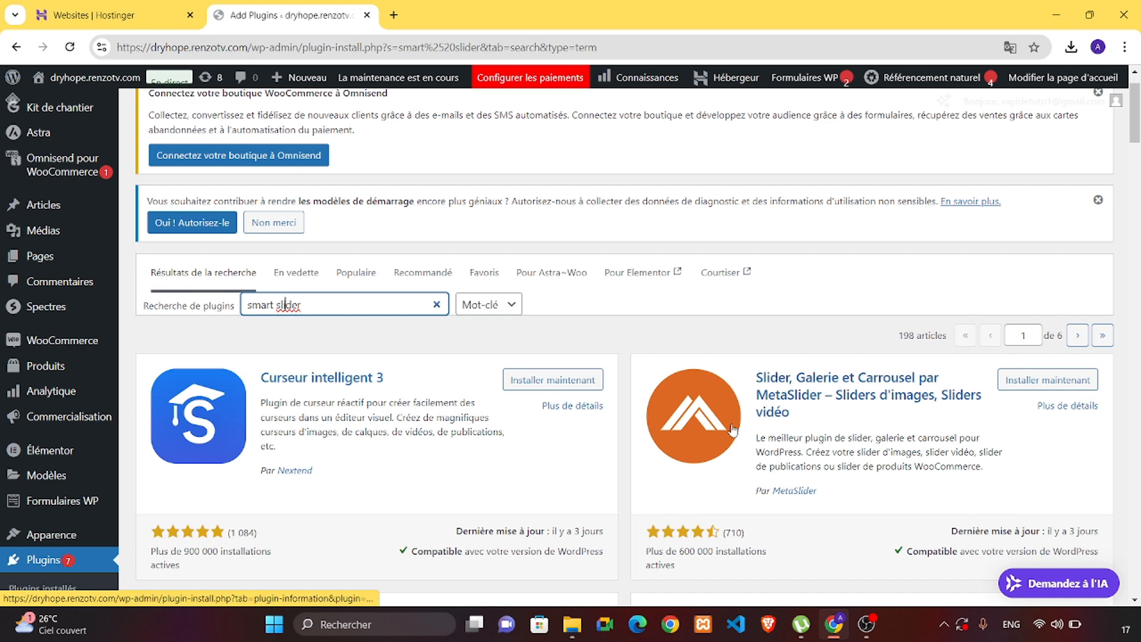
pyautogui.scroll(-1, 630, 506)
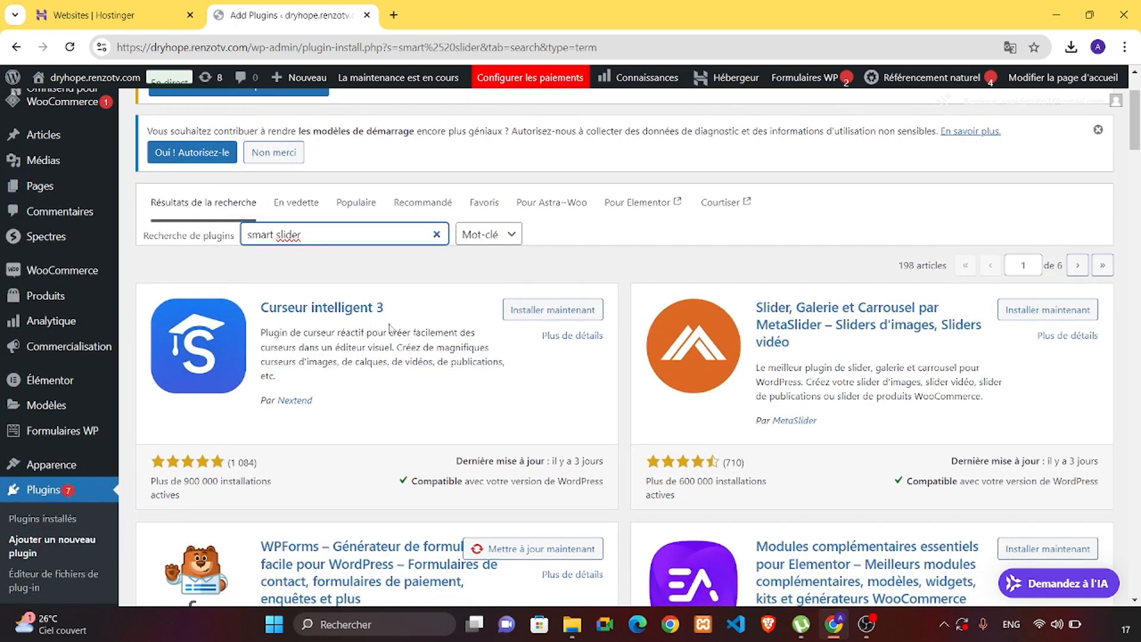
pyautogui.click(578, 336)
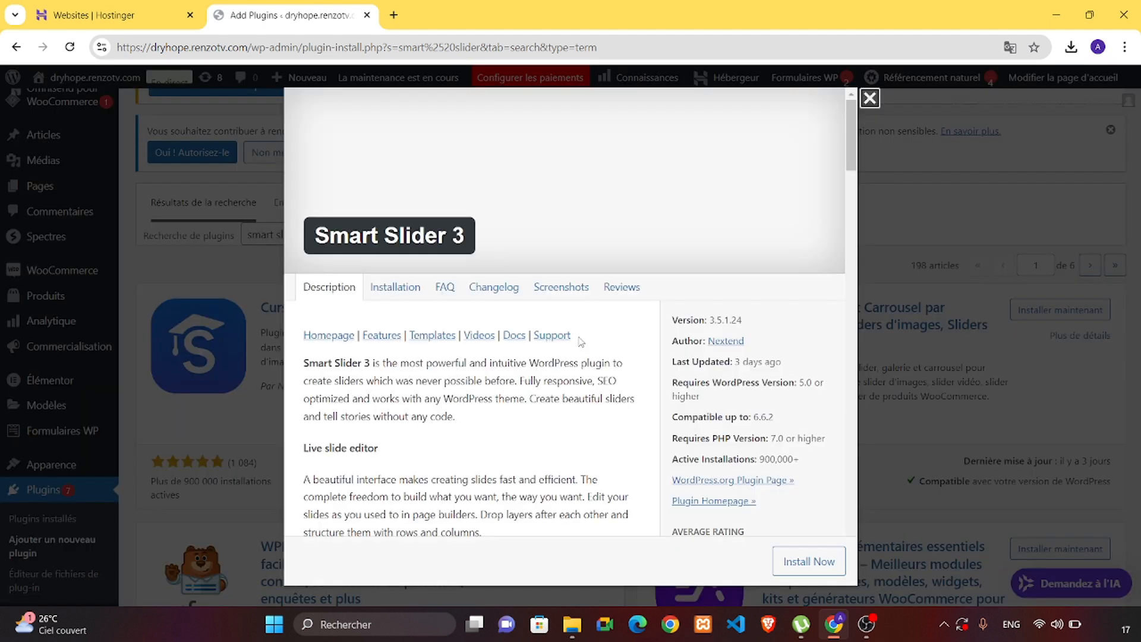
pyautogui.click(813, 562)
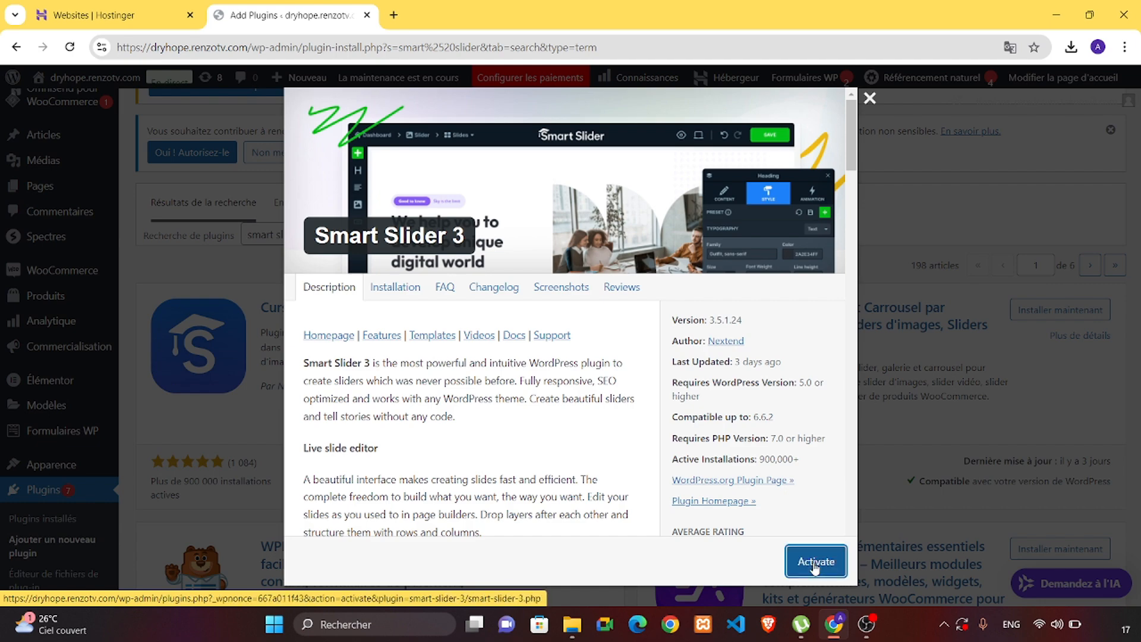
pyautogui.click(815, 564)
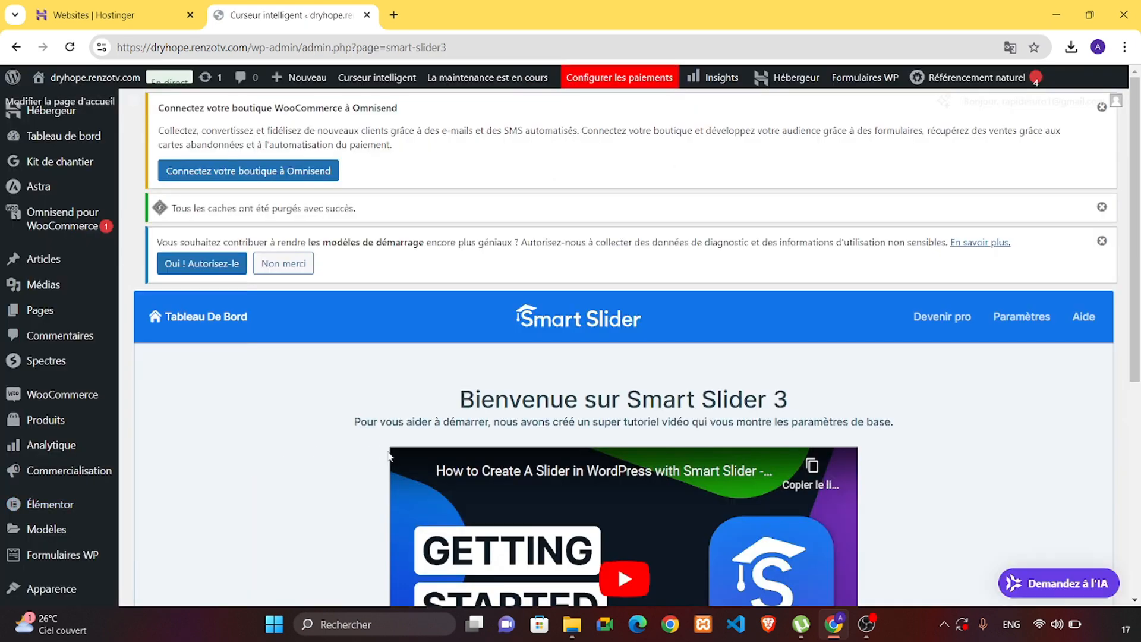
# Continue from the Smart Slider 3 welcome page to the plugin's dashboard
pyautogui.scroll(-3, 567, 378)
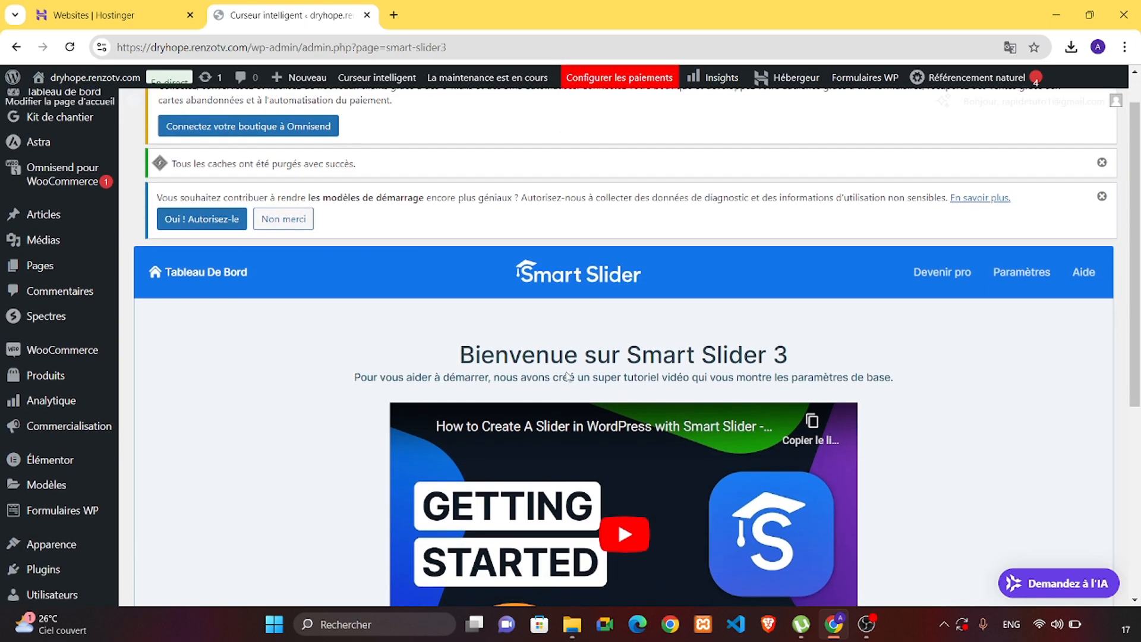
pyautogui.scroll(-2, 567, 379)
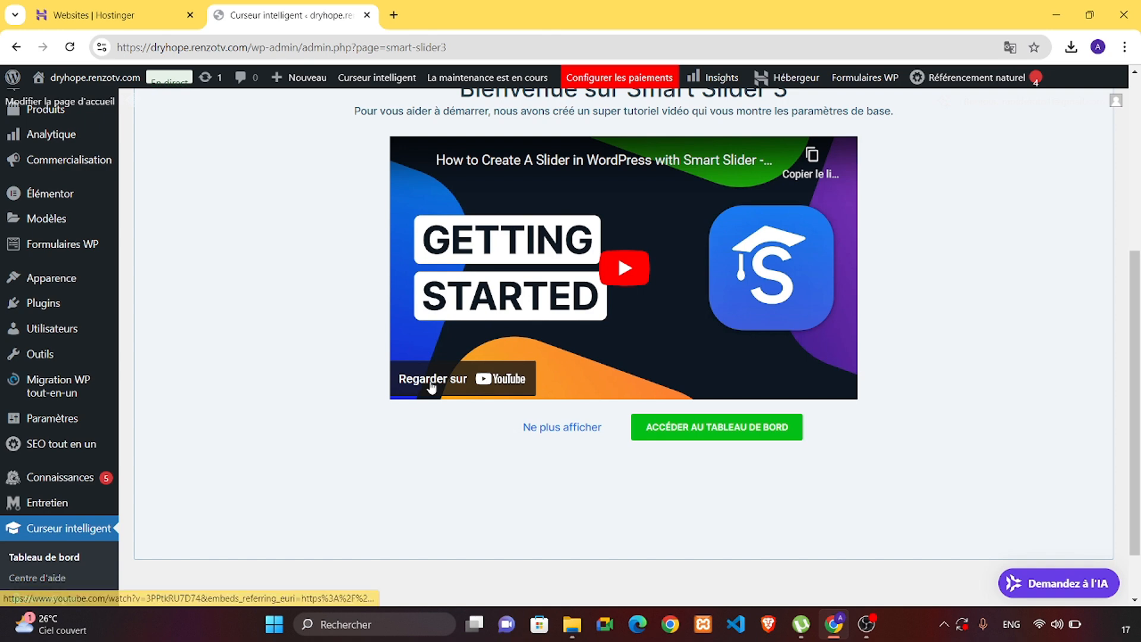
pyautogui.scroll(2, 432, 387)
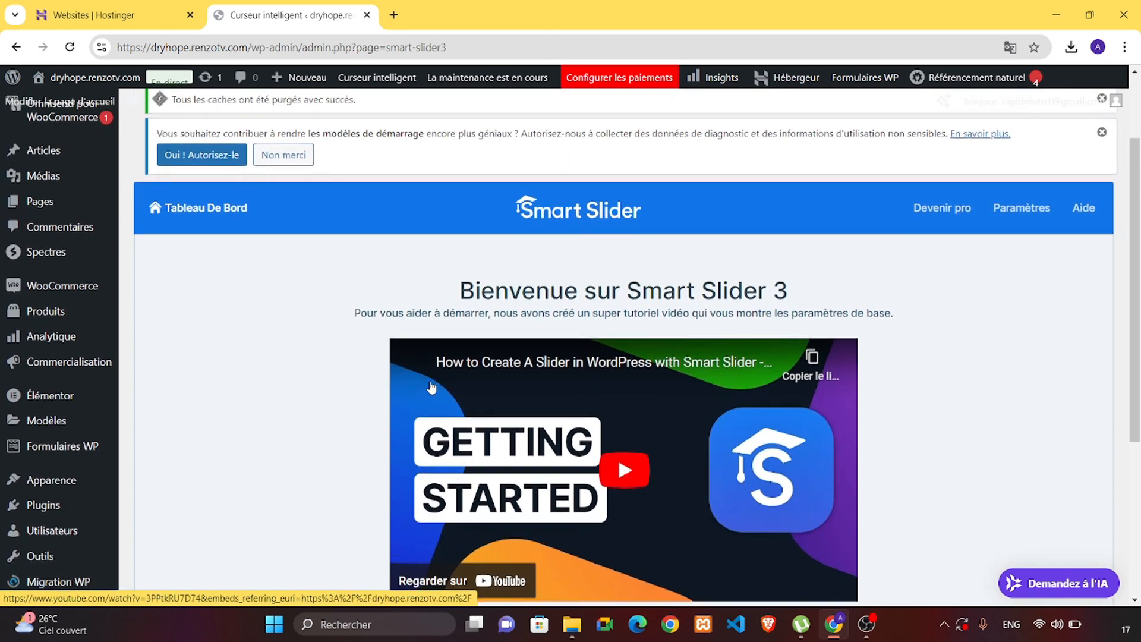
pyautogui.scroll(-2, 432, 386)
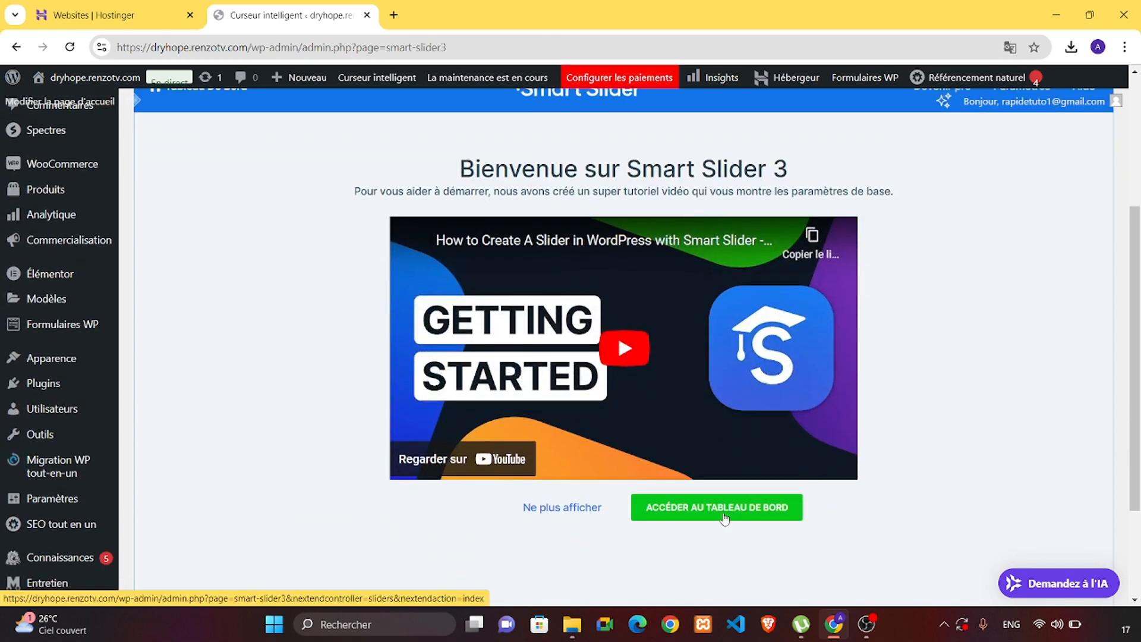
pyautogui.click(716, 514)
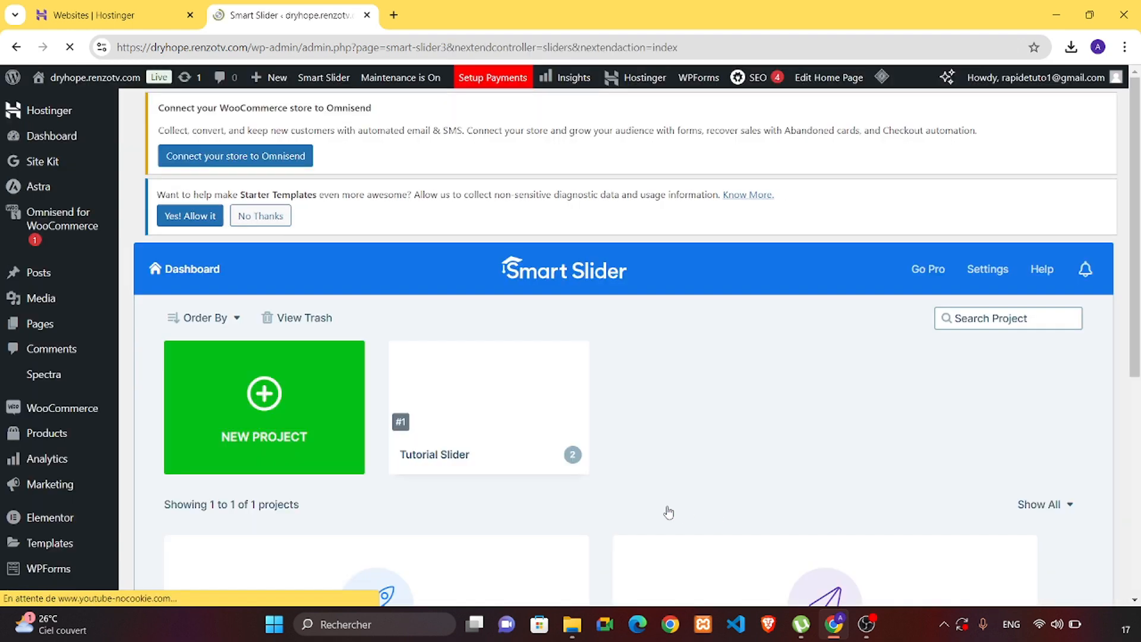
# Create a new Smart Slider project, choosing to start with a template
pyautogui.scroll(-3, 615, 445)
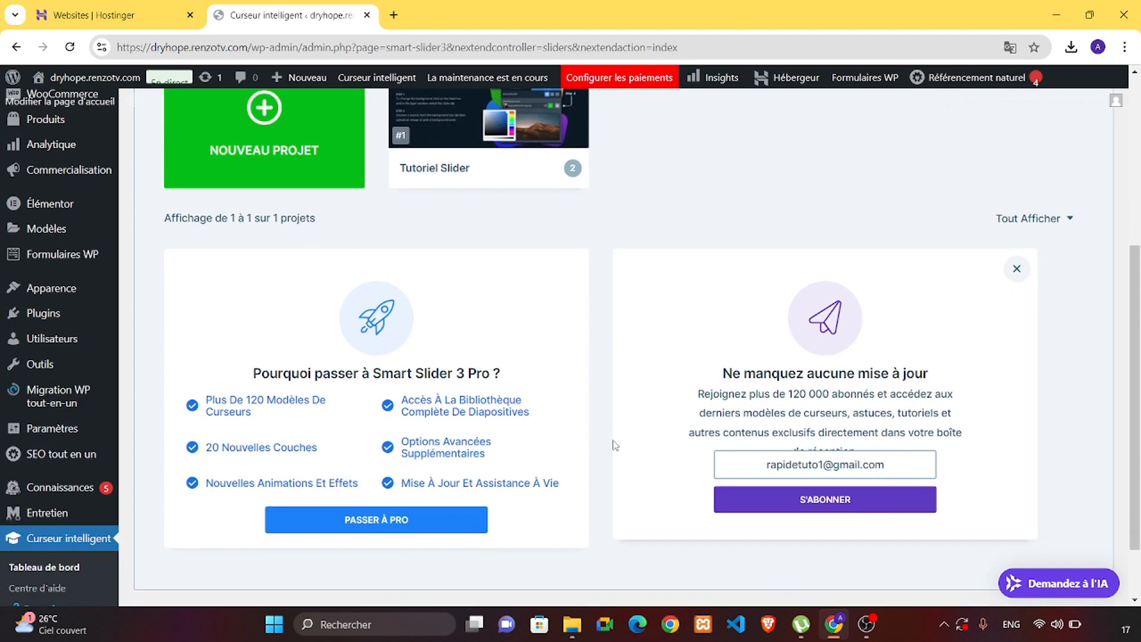
pyautogui.scroll(1, 615, 446)
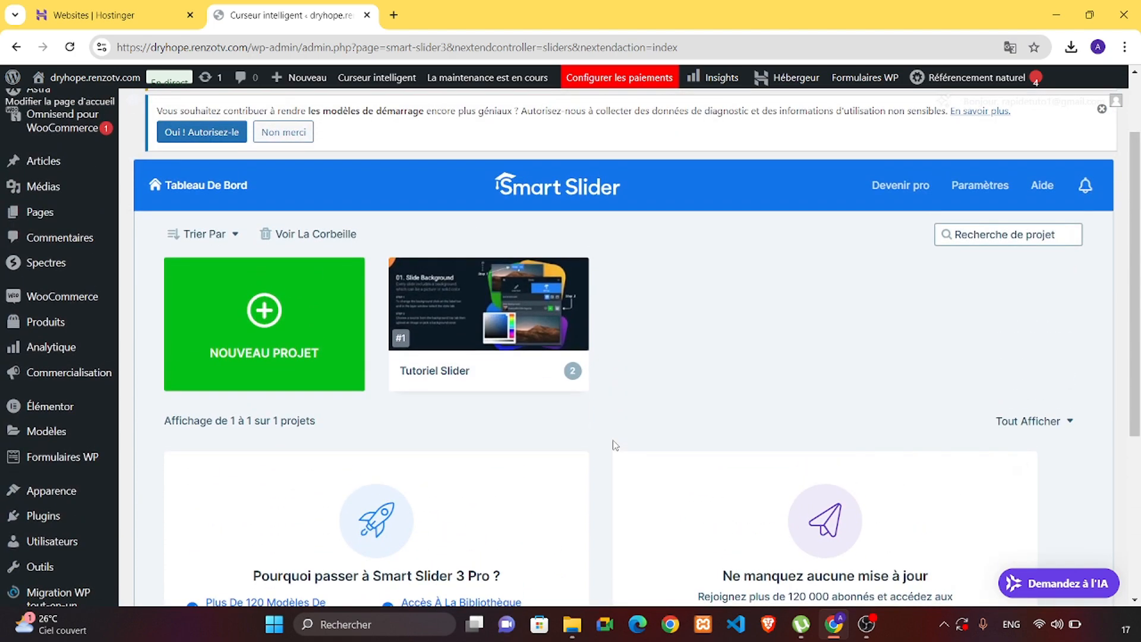
pyautogui.scroll(1, 616, 445)
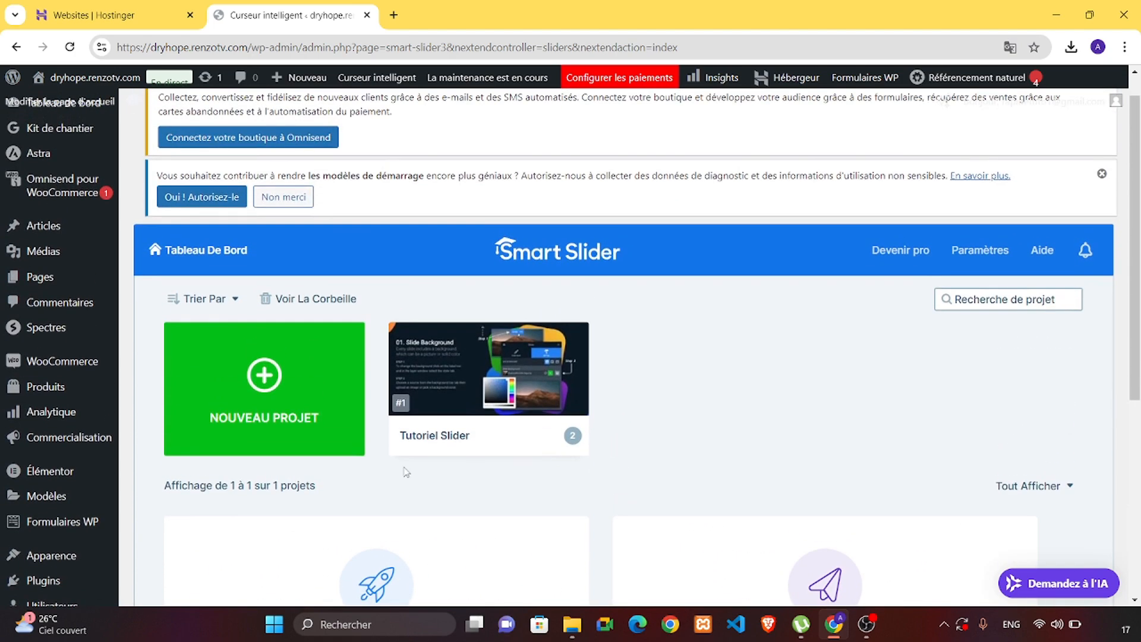
pyautogui.click(311, 420)
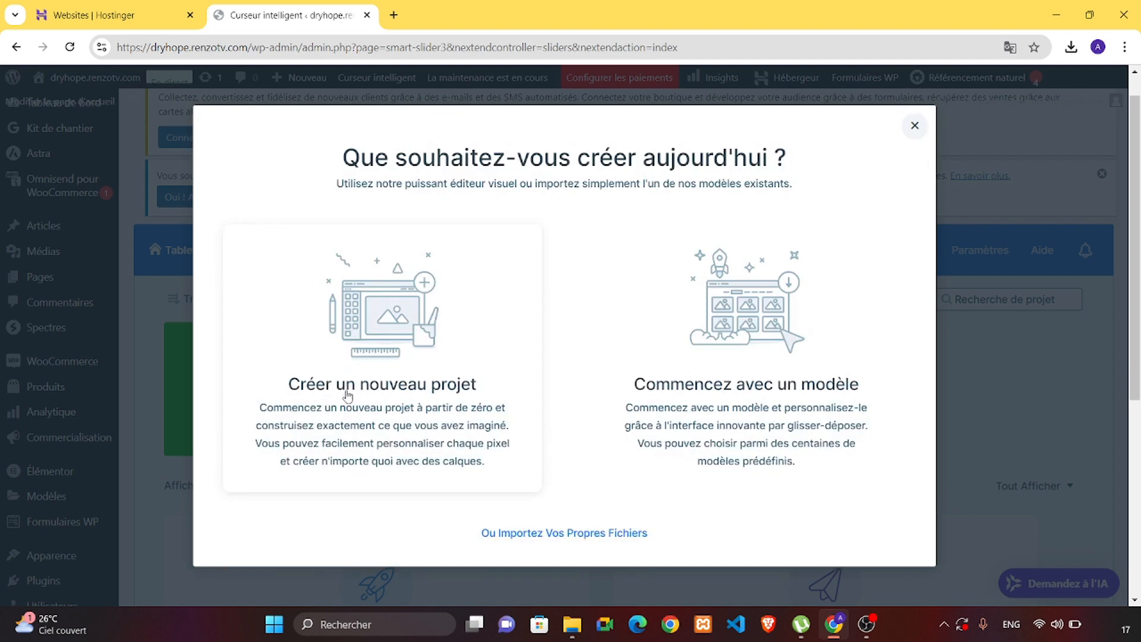
pyautogui.click(801, 391)
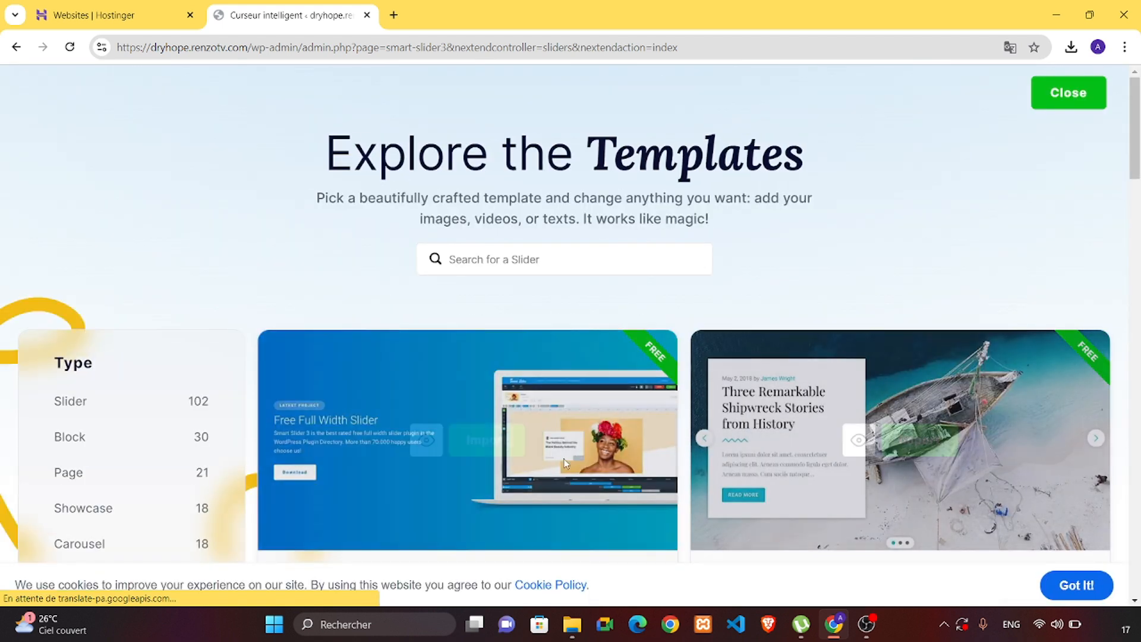
# Browse the free slider templates and open the preview of the Feature Slider template
pyautogui.moveTo(534, 472)
pyautogui.scroll(-5, 533, 466)
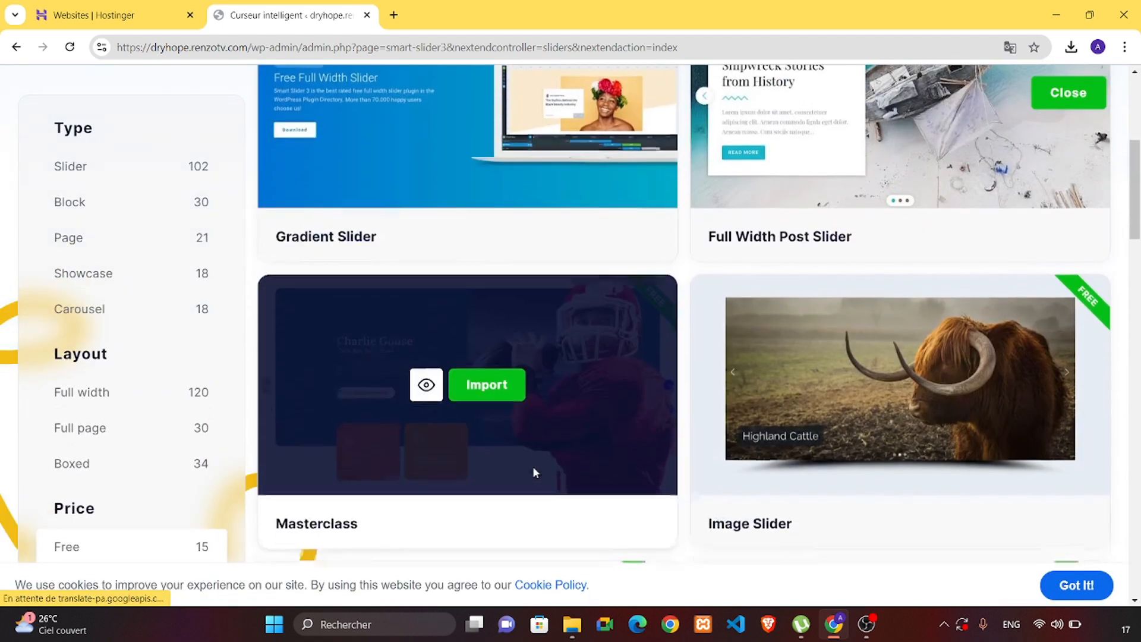
pyautogui.scroll(-8, 533, 466)
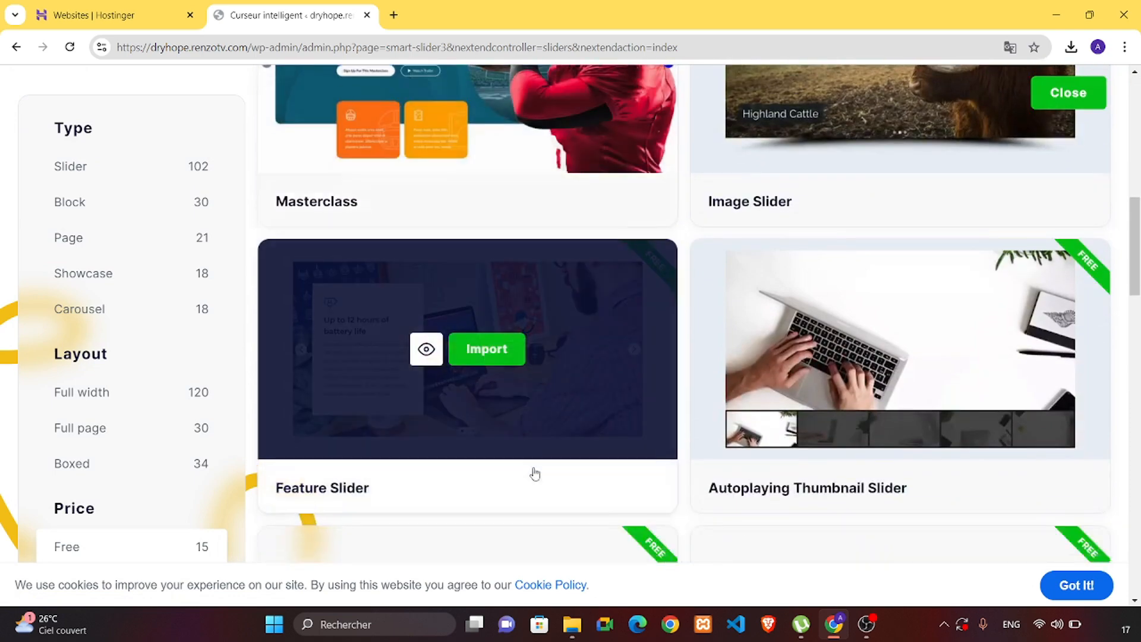
pyautogui.scroll(-4, 535, 473)
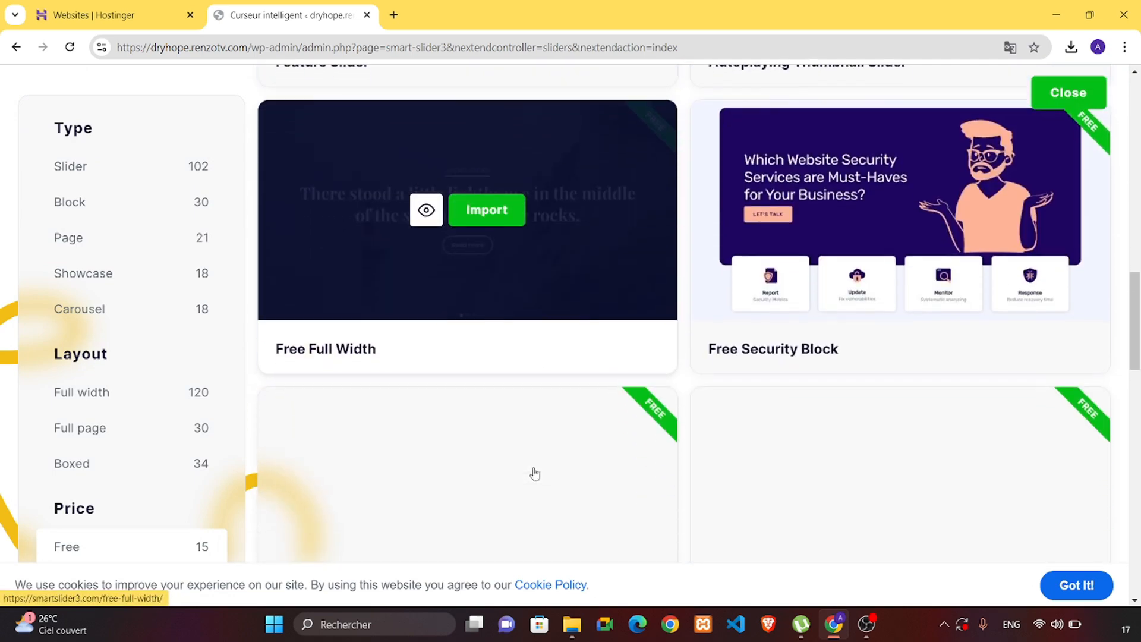
pyautogui.scroll(-2, 535, 473)
pyautogui.scroll(10, 535, 472)
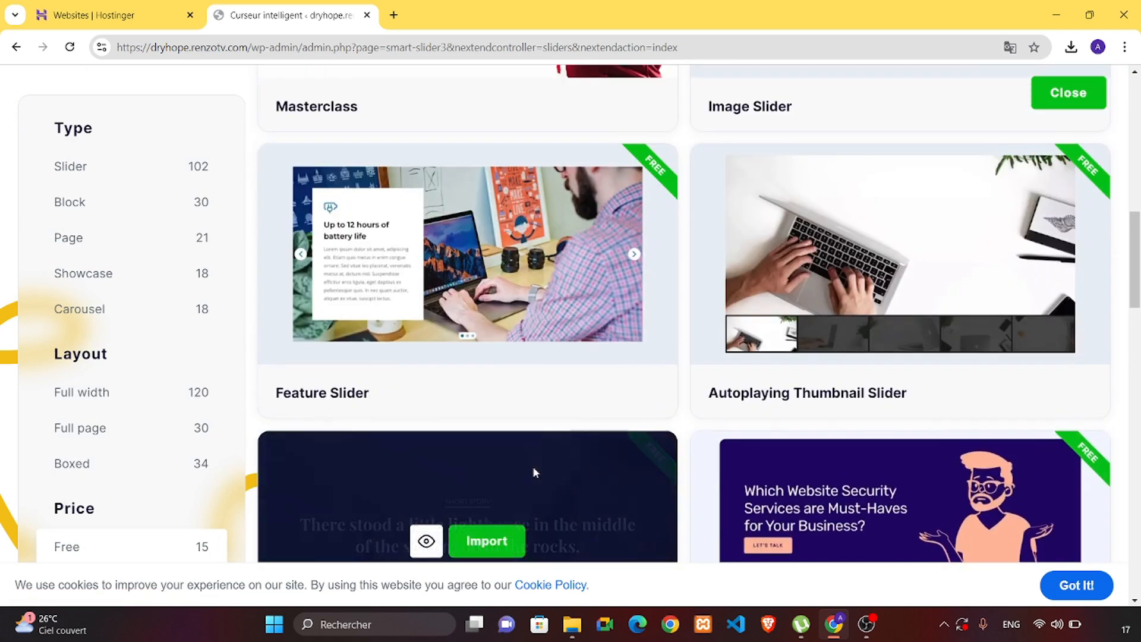
pyautogui.scroll(1, 533, 473)
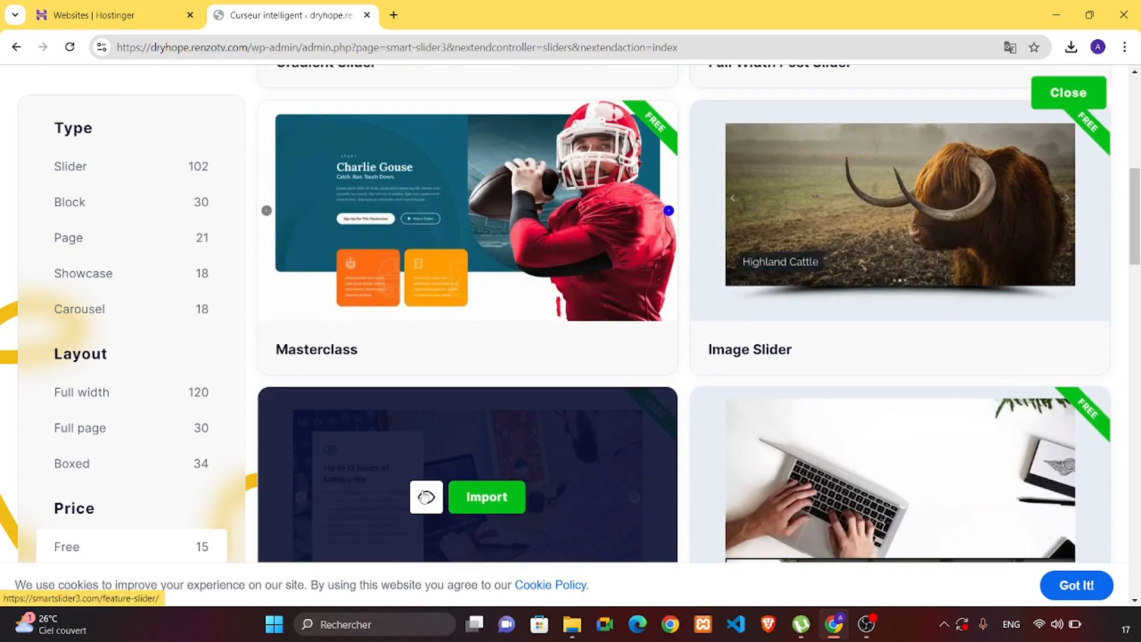
pyautogui.click(425, 495)
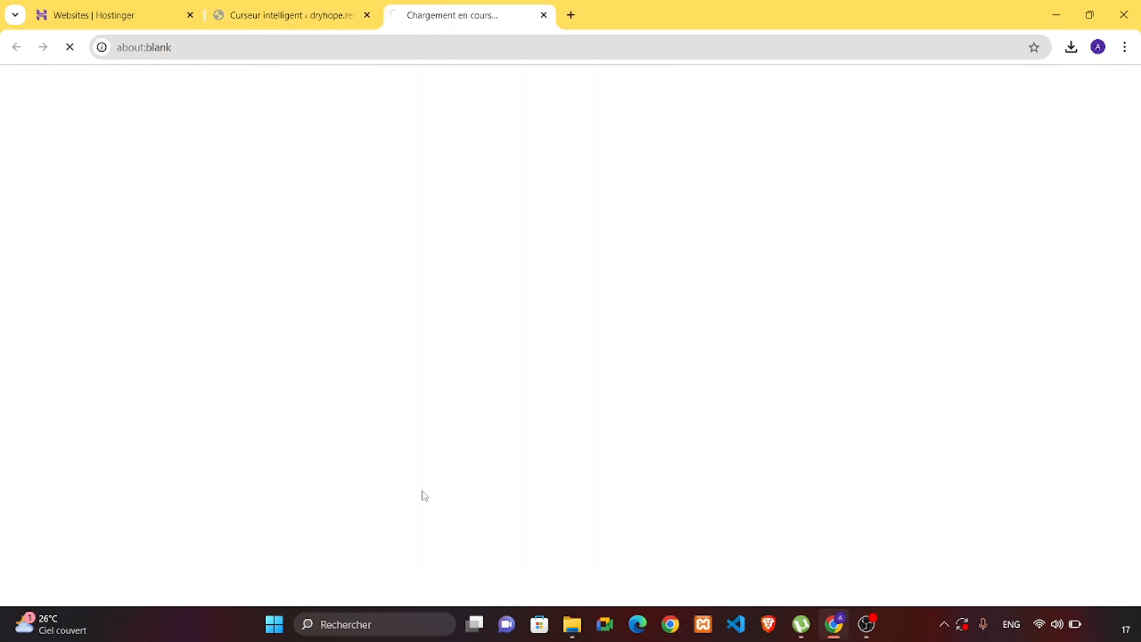
# Examine the Feature Slider demo page, stepping forward and back through its slides and looking over the template's description
pyautogui.click(310, 7)
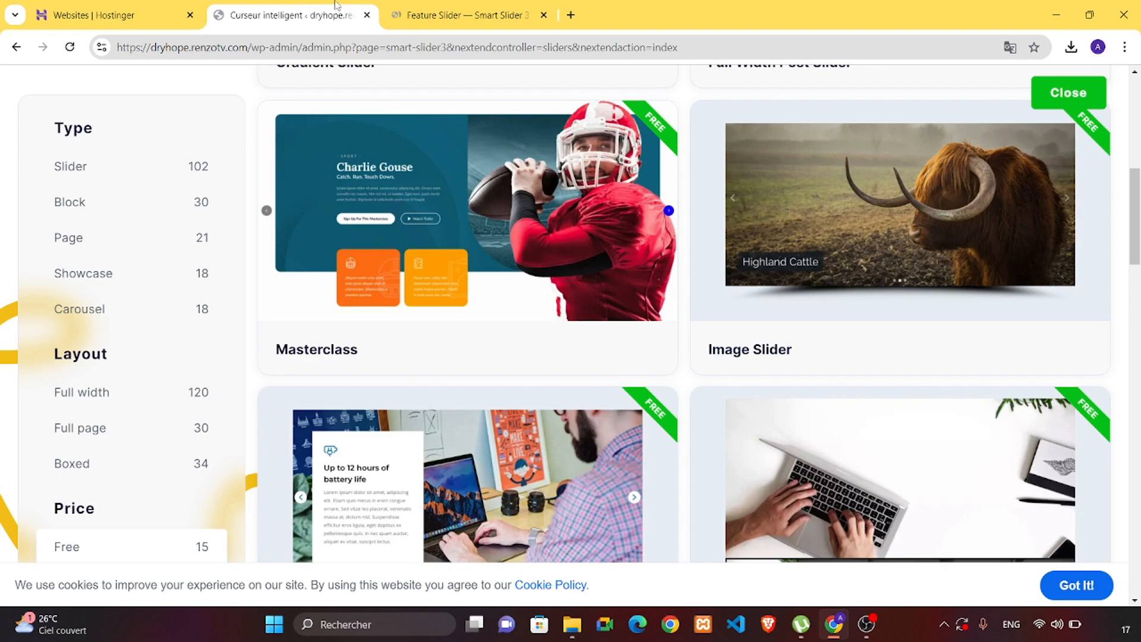
pyautogui.scroll(-2, 534, 333)
pyautogui.click(484, 7)
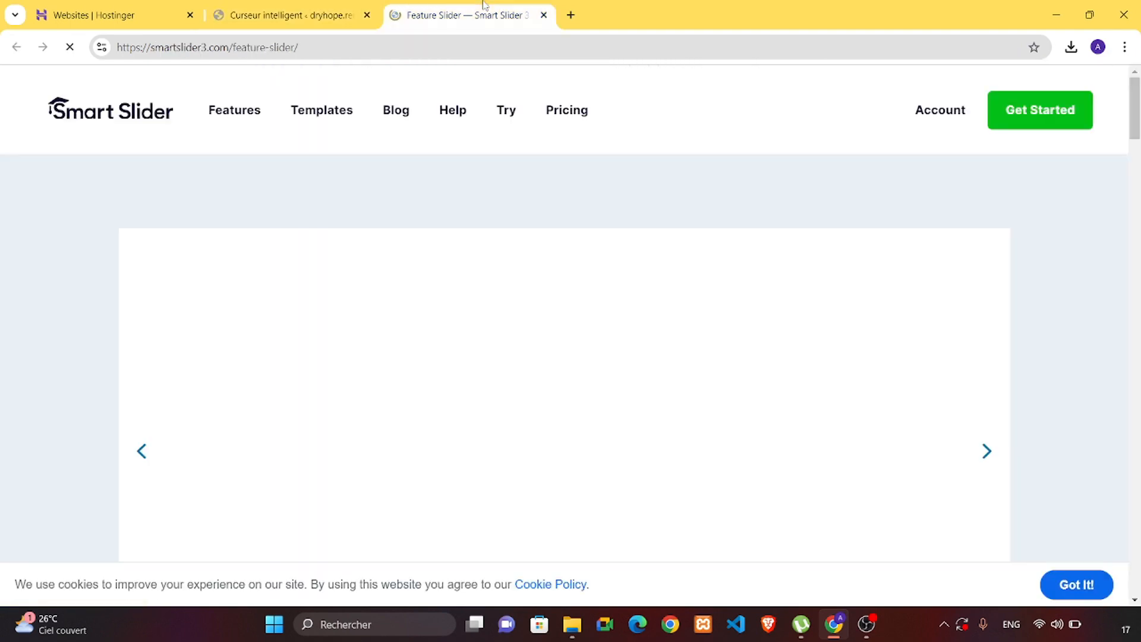
pyautogui.scroll(-2, 699, 345)
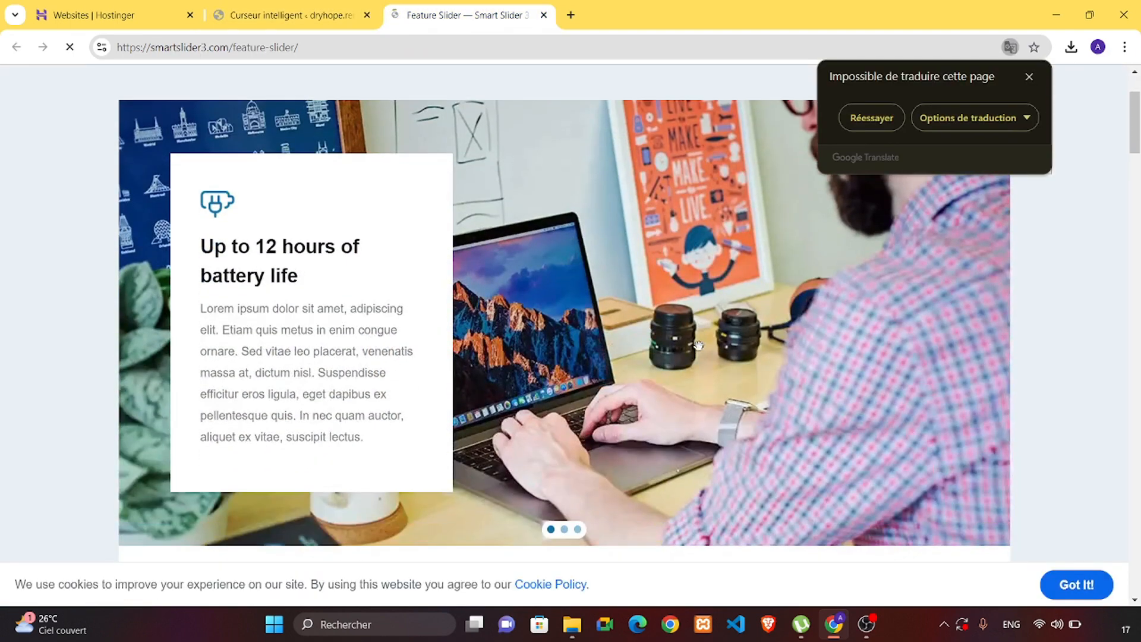
pyautogui.scroll(1, 698, 346)
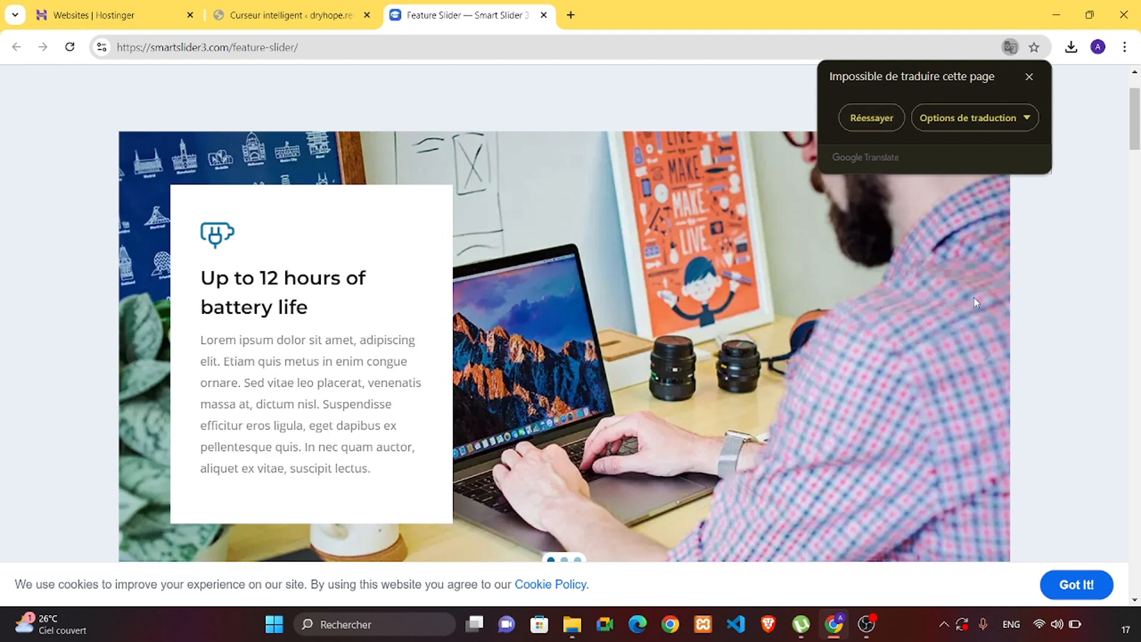
pyautogui.click(987, 354)
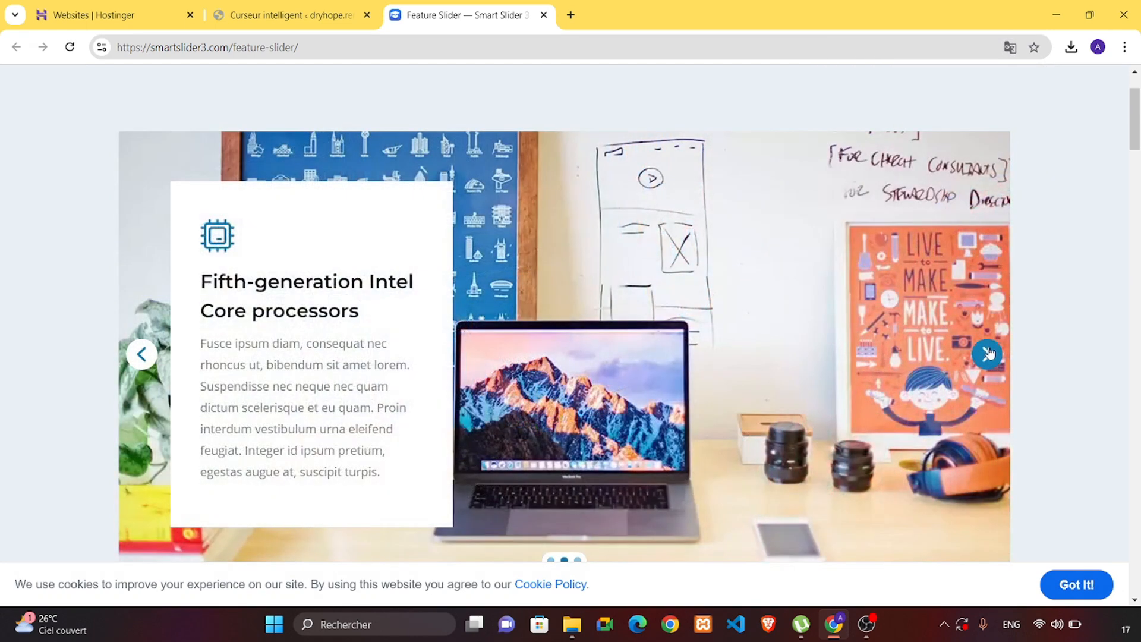
pyautogui.click(987, 353)
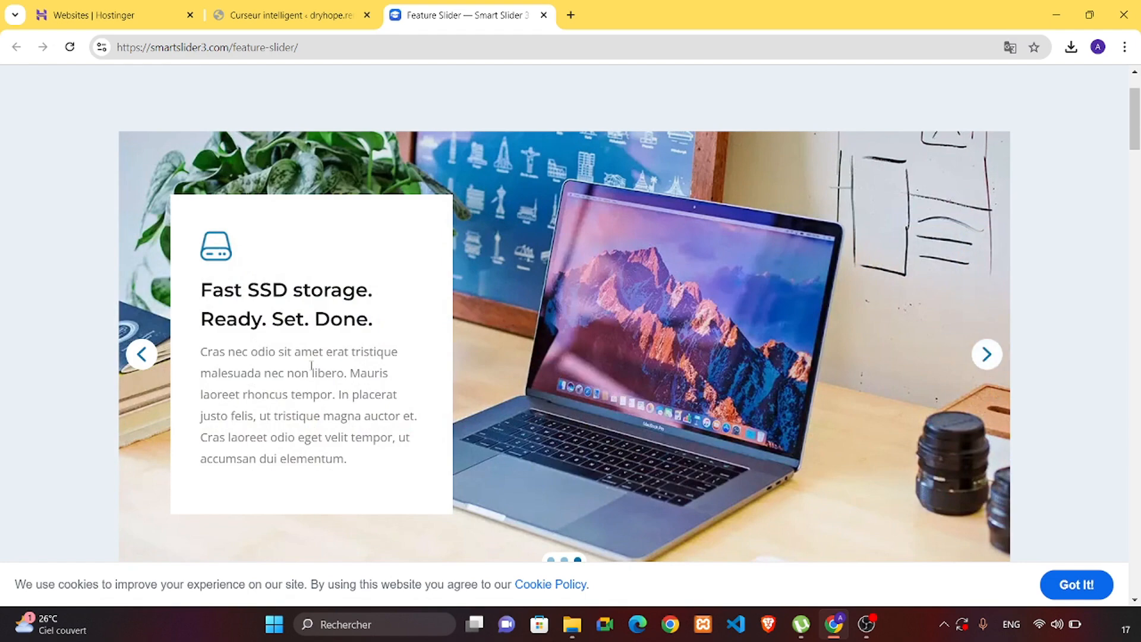
pyautogui.click(142, 354)
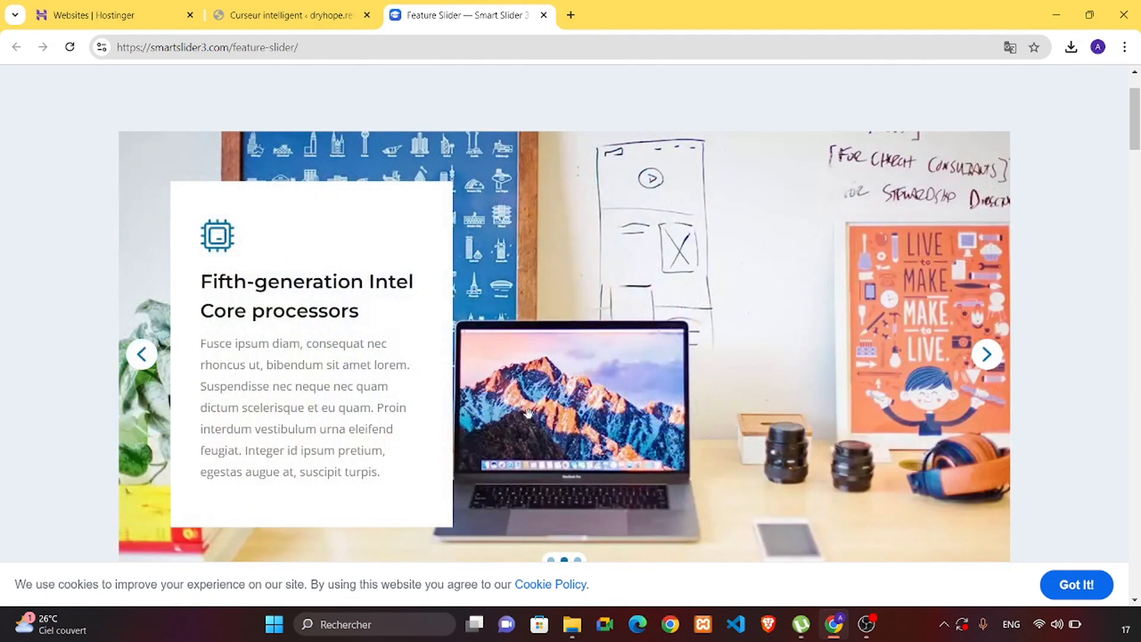
pyautogui.scroll(-8, 531, 416)
pyautogui.scroll(-3, 530, 415)
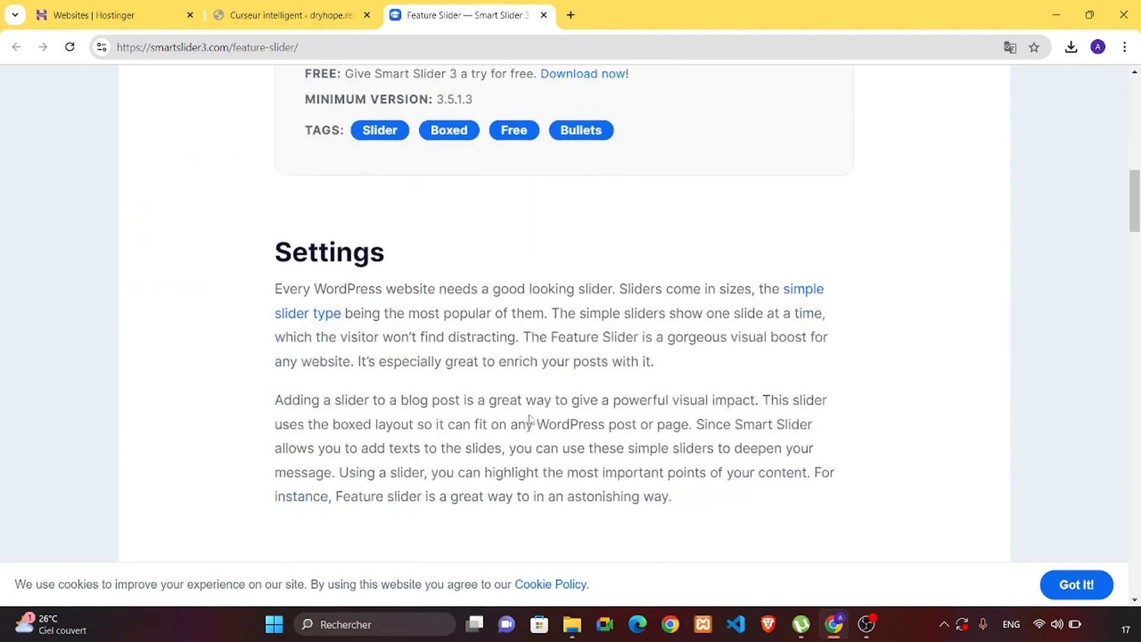
pyautogui.scroll(8, 529, 423)
# Return to the template library and close it without importing a template
pyautogui.click(277, 5)
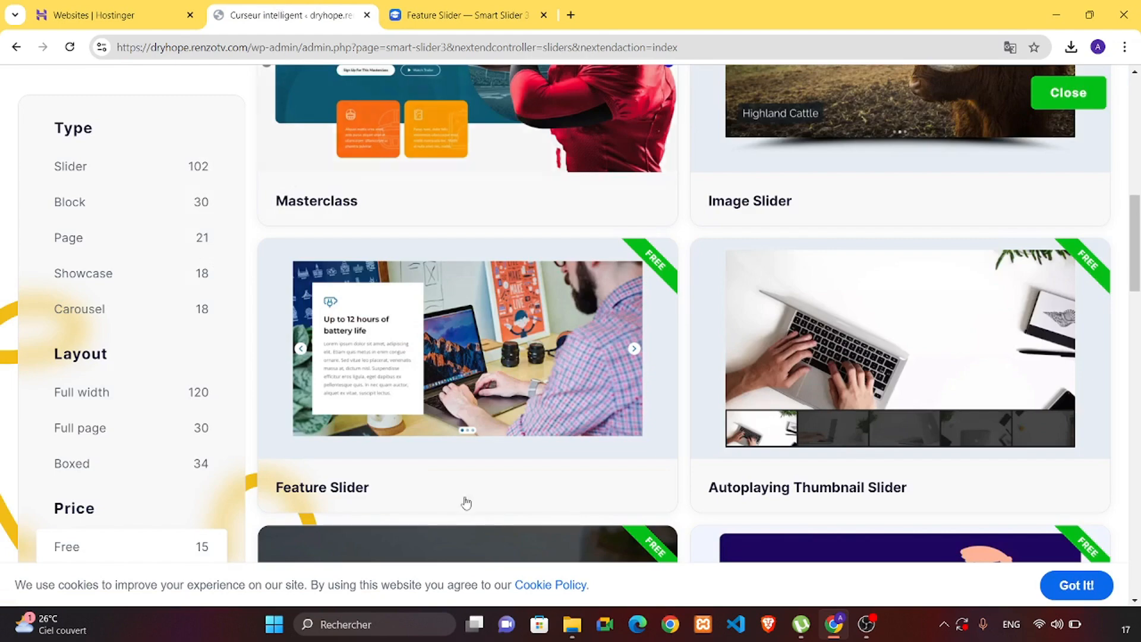
pyautogui.scroll(8, 518, 394)
pyautogui.scroll(3, 516, 392)
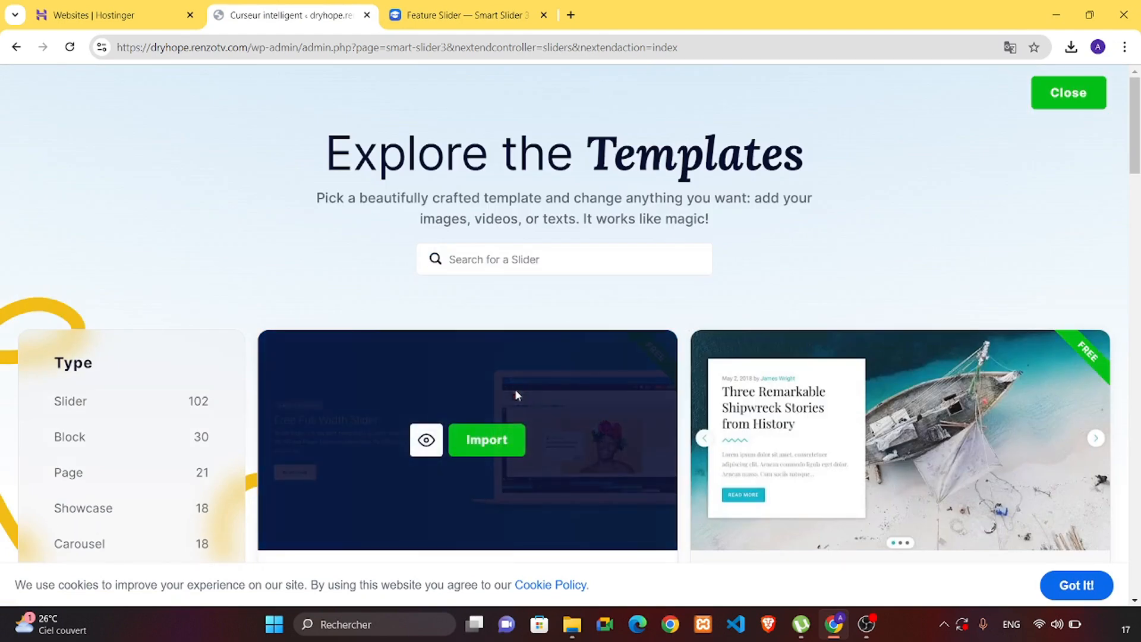
pyautogui.scroll(-1, 514, 389)
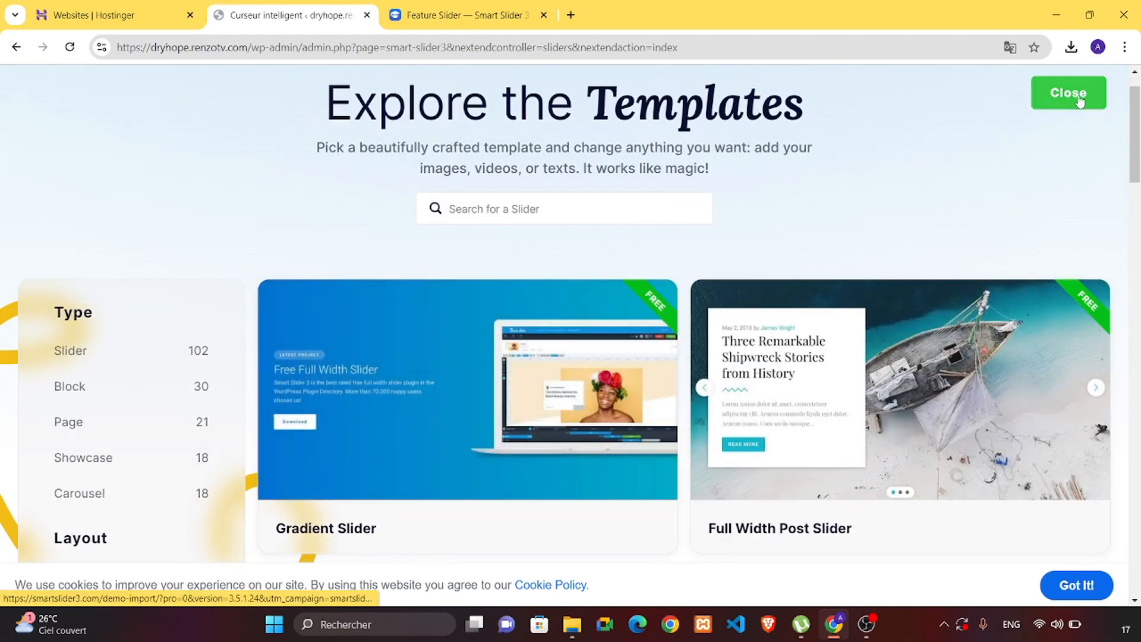
pyautogui.click(1072, 97)
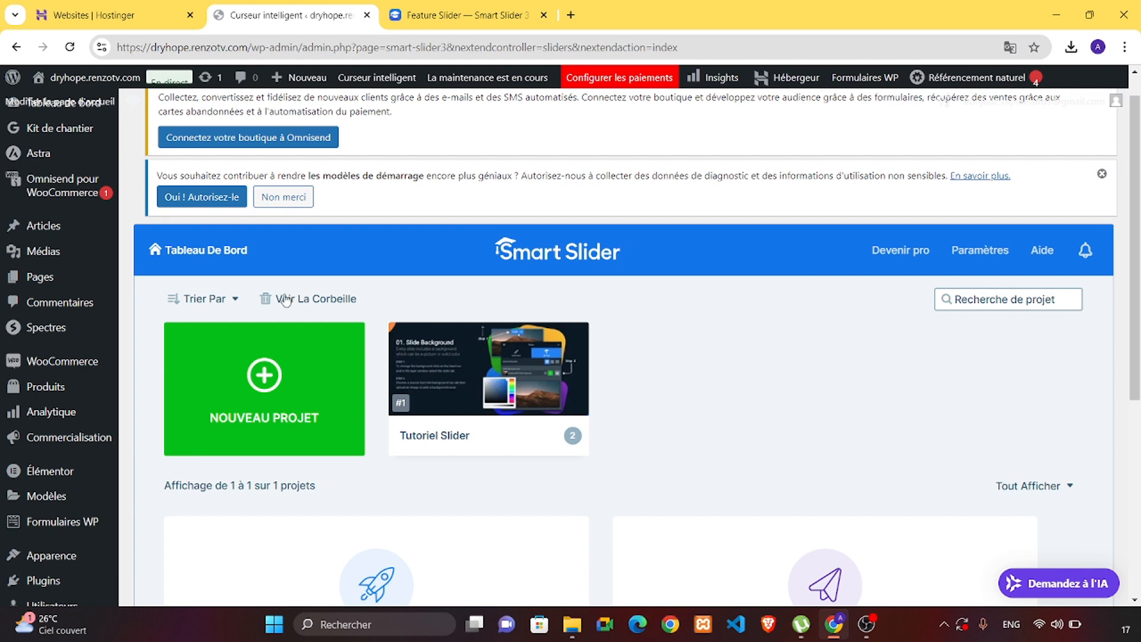
# Create a new simple slider project from scratch, named "rapide slide" and 1300 px wide, keeping the full-width layout
pyautogui.click(268, 373)
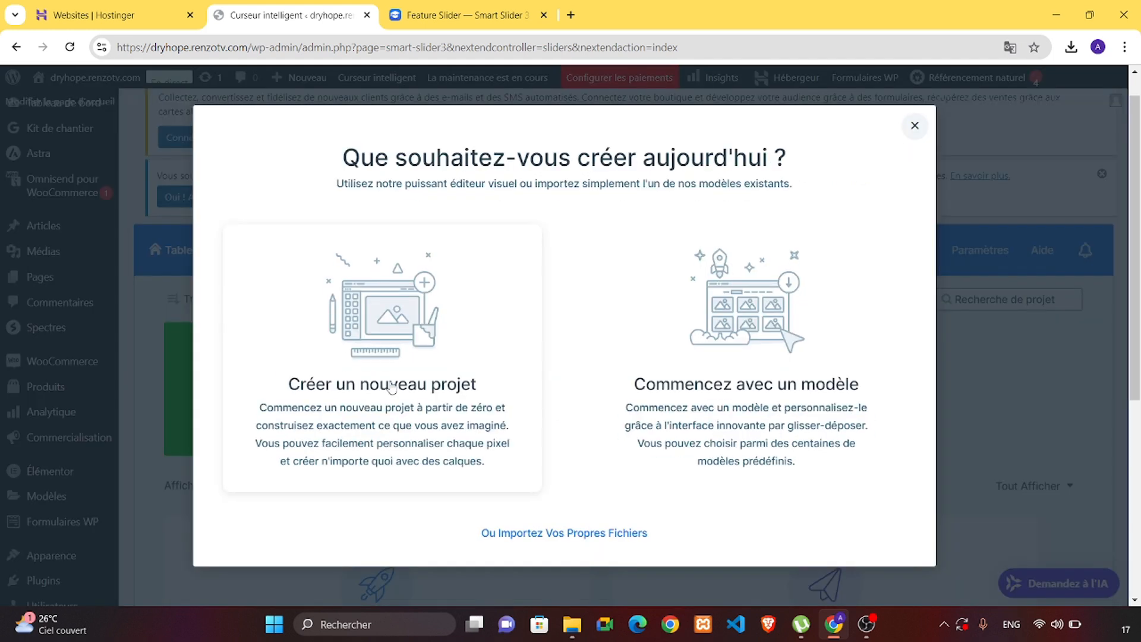
pyautogui.click(426, 370)
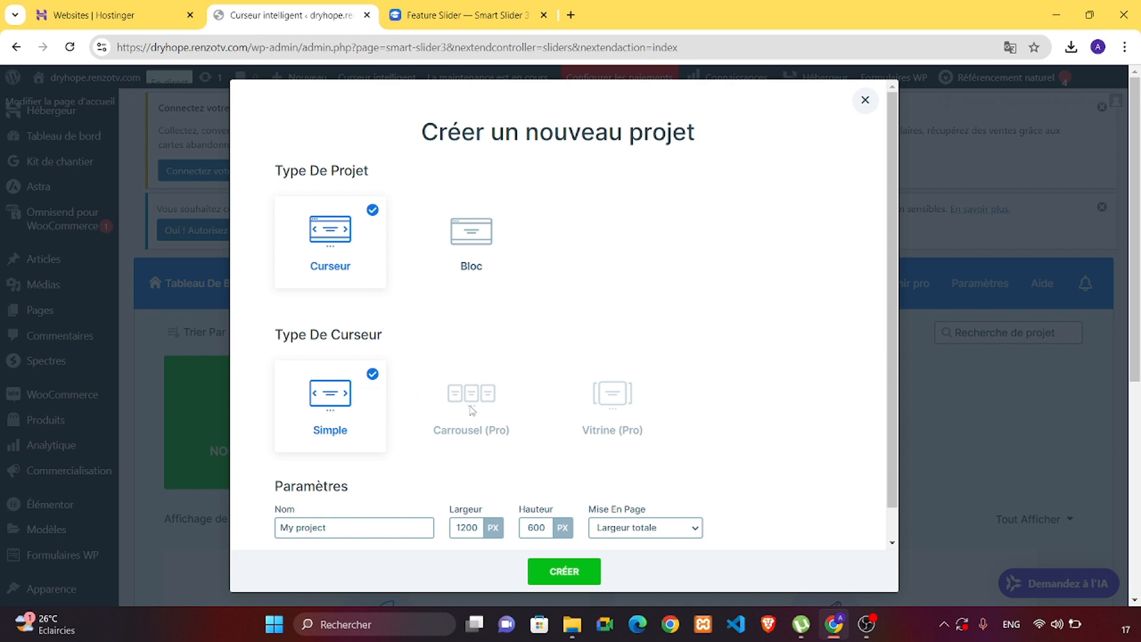
pyautogui.scroll(-1, 335, 392)
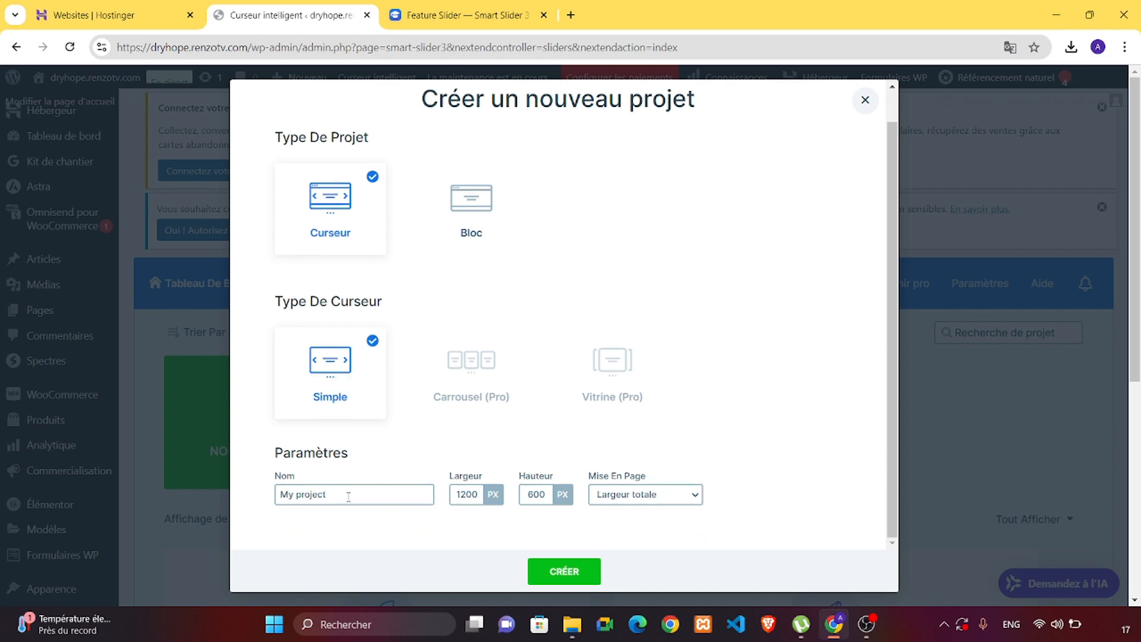
pyautogui.click(347, 497)
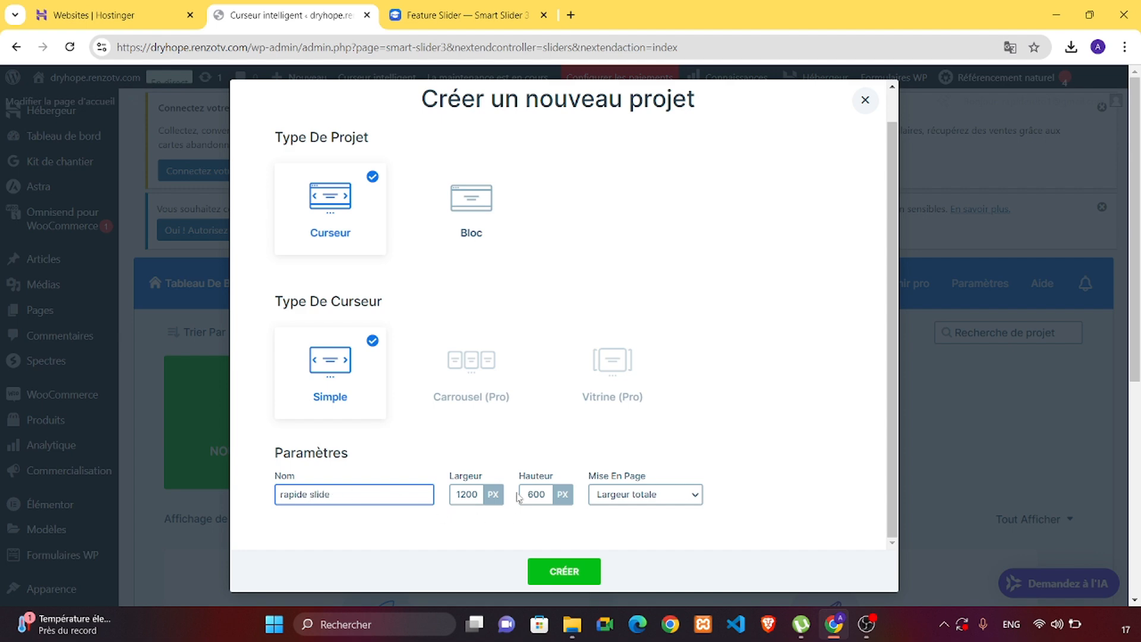
pyautogui.click(467, 493)
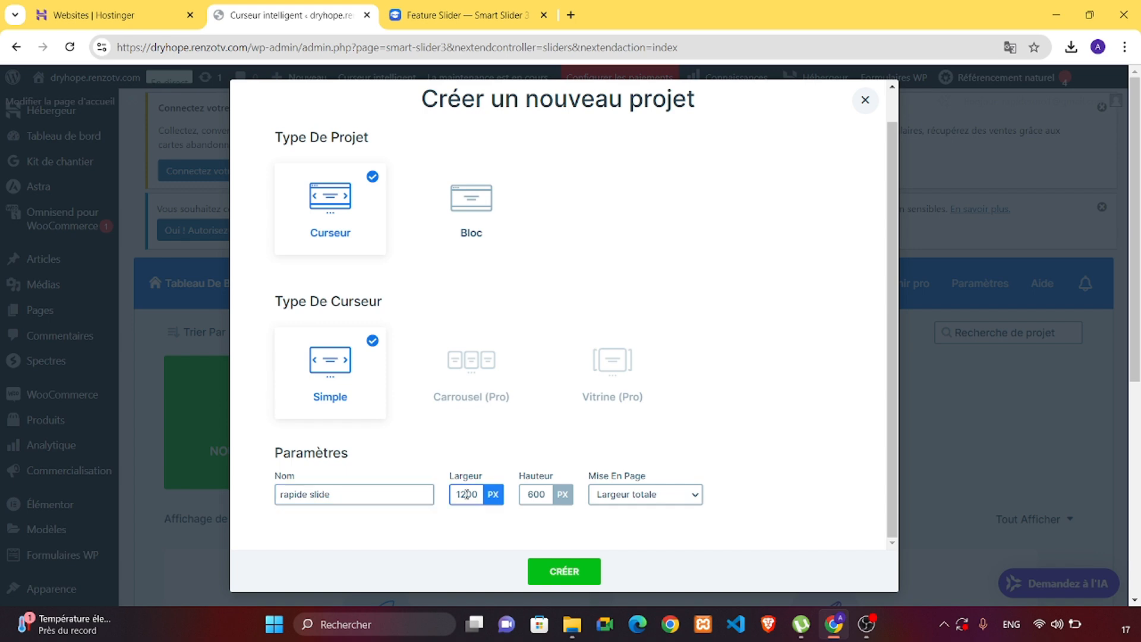
pyautogui.click(665, 503)
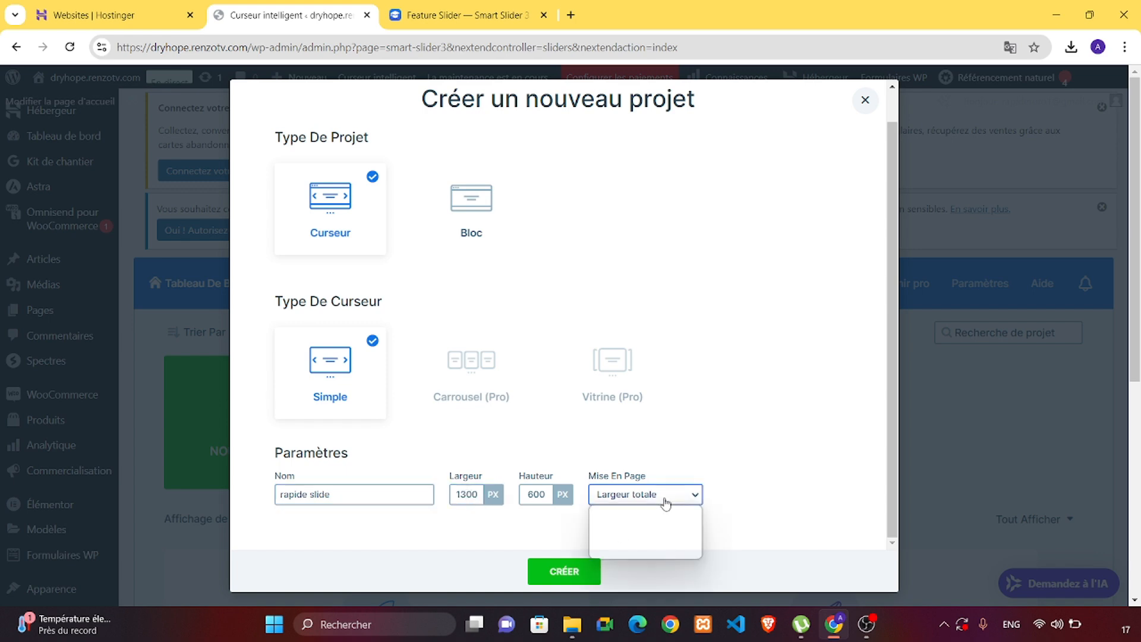
pyautogui.click(731, 495)
pyautogui.click(583, 569)
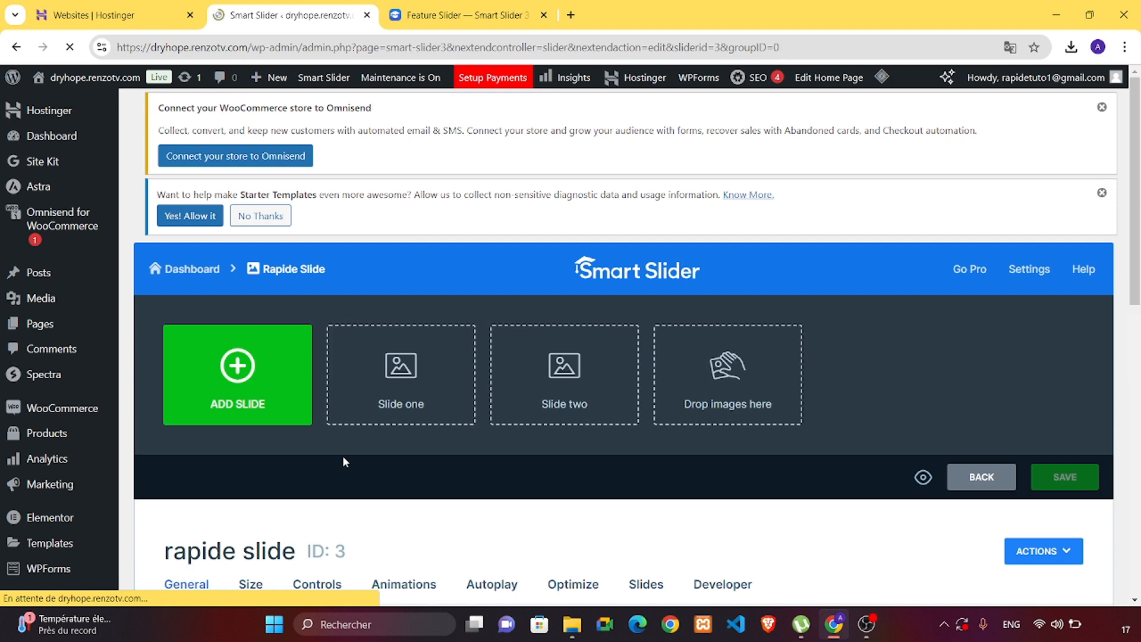
# Start adding image slides and upload Accessoires-Homme, accessoires-hommes-indispensables, images and the mode-homme picture from the Images folder
pyautogui.scroll(-2, 271, 407)
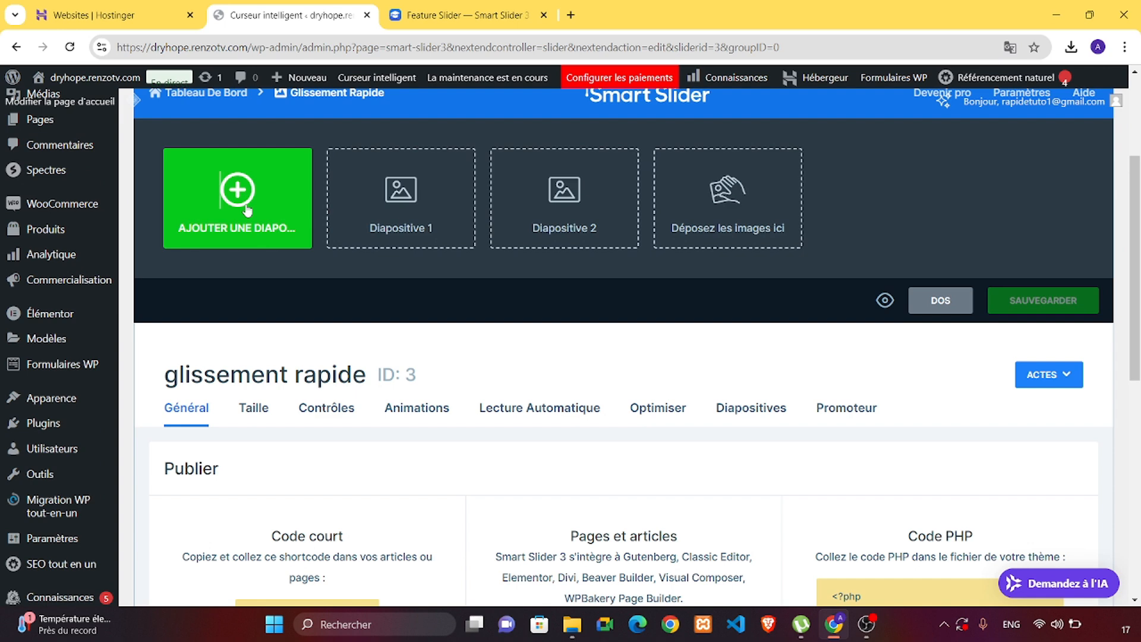
pyautogui.click(246, 211)
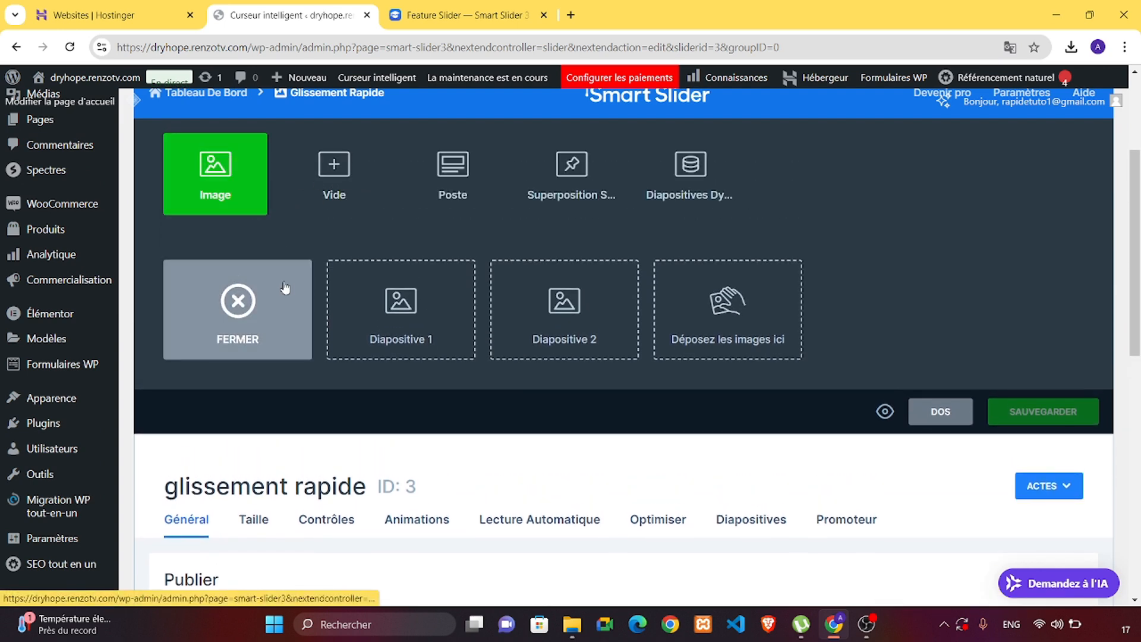
pyautogui.scroll(1, 285, 288)
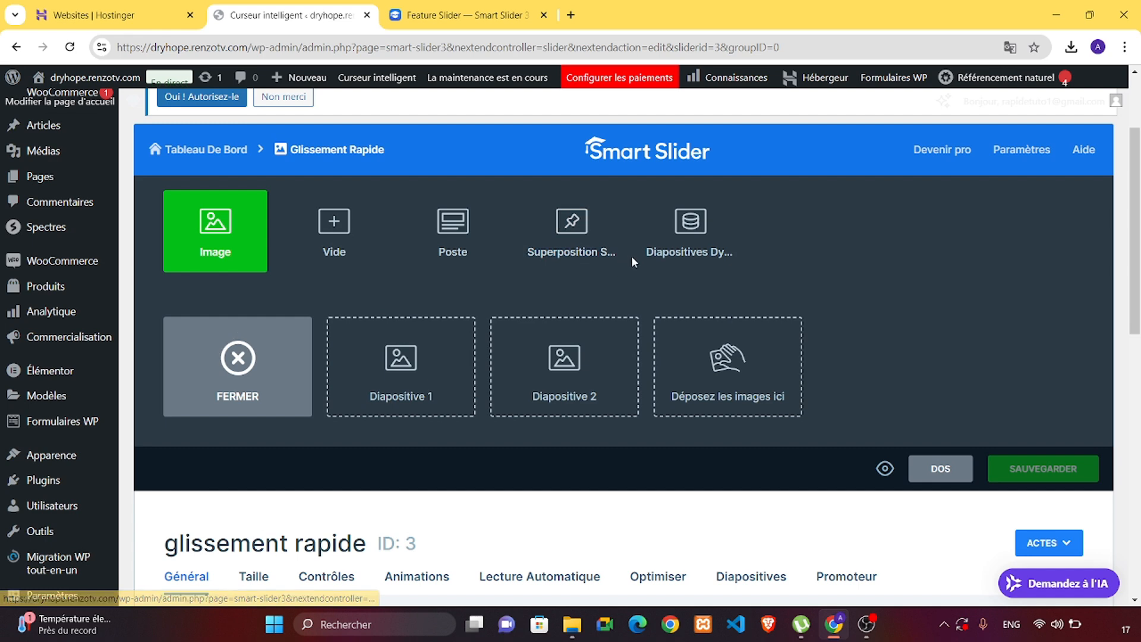
pyautogui.click(238, 255)
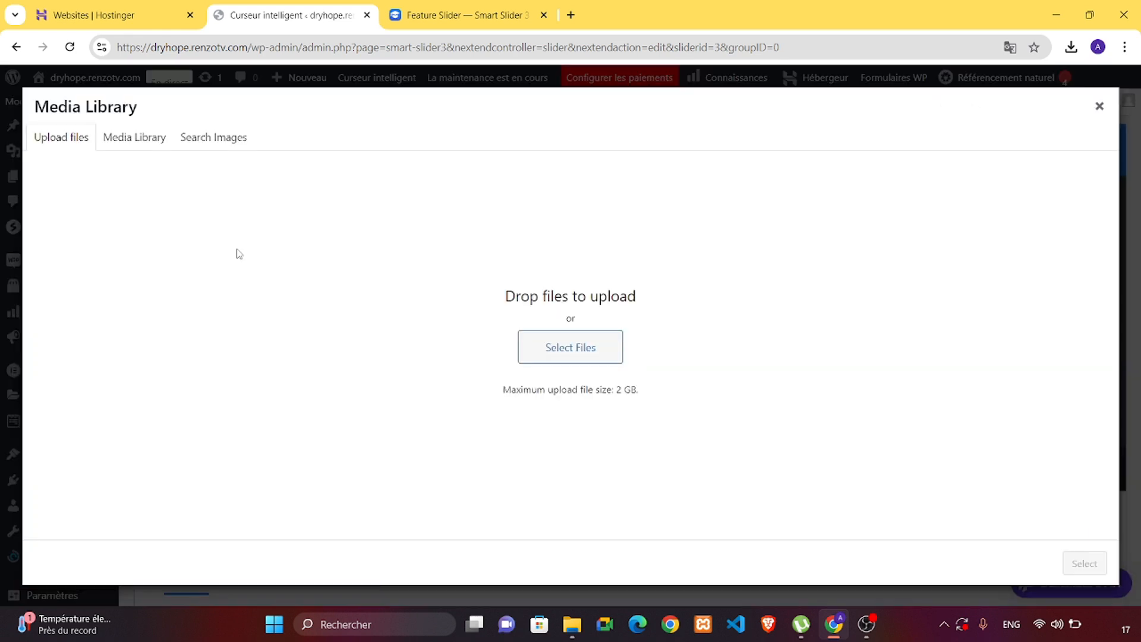
pyautogui.click(629, 355)
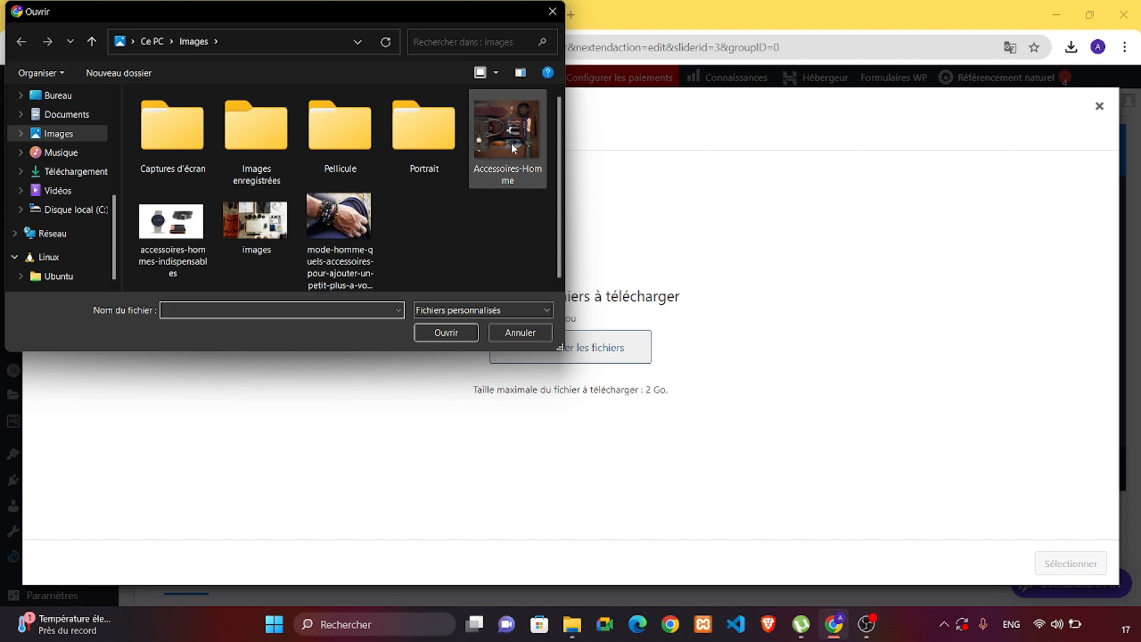
pyautogui.click(514, 148)
pyautogui.keyDown('ctrl'); pyautogui.click(202, 221); pyautogui.keyUp('ctrl')
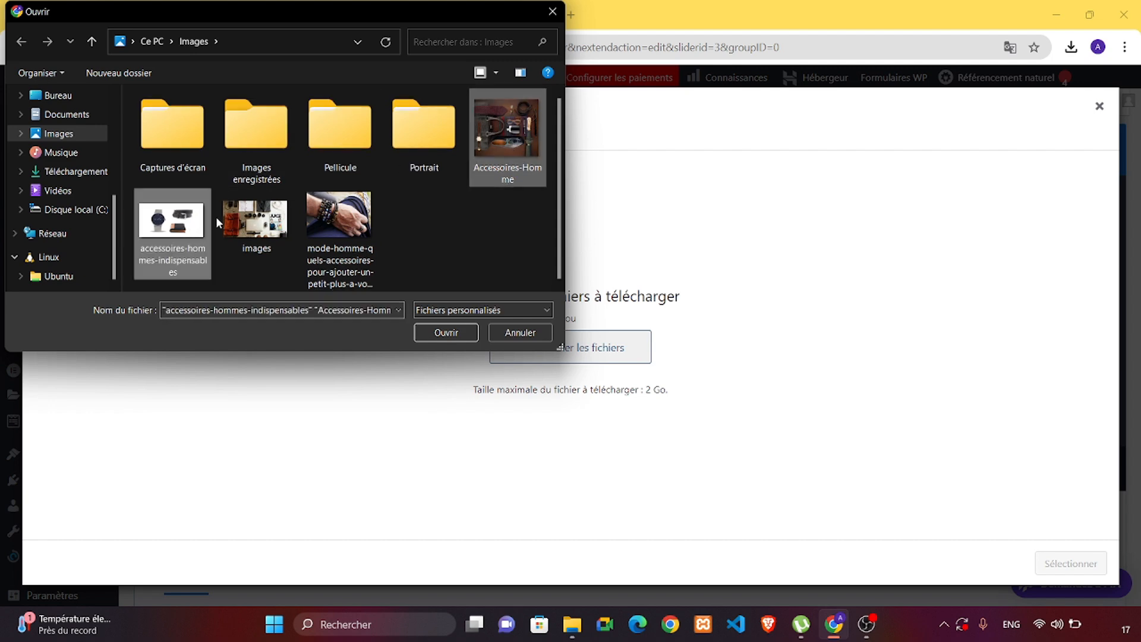
pyautogui.keyDown('ctrl'); pyautogui.click(256, 220); pyautogui.keyUp('ctrl')
pyautogui.keyDown('ctrl'); pyautogui.click(347, 220); pyautogui.keyUp('ctrl')
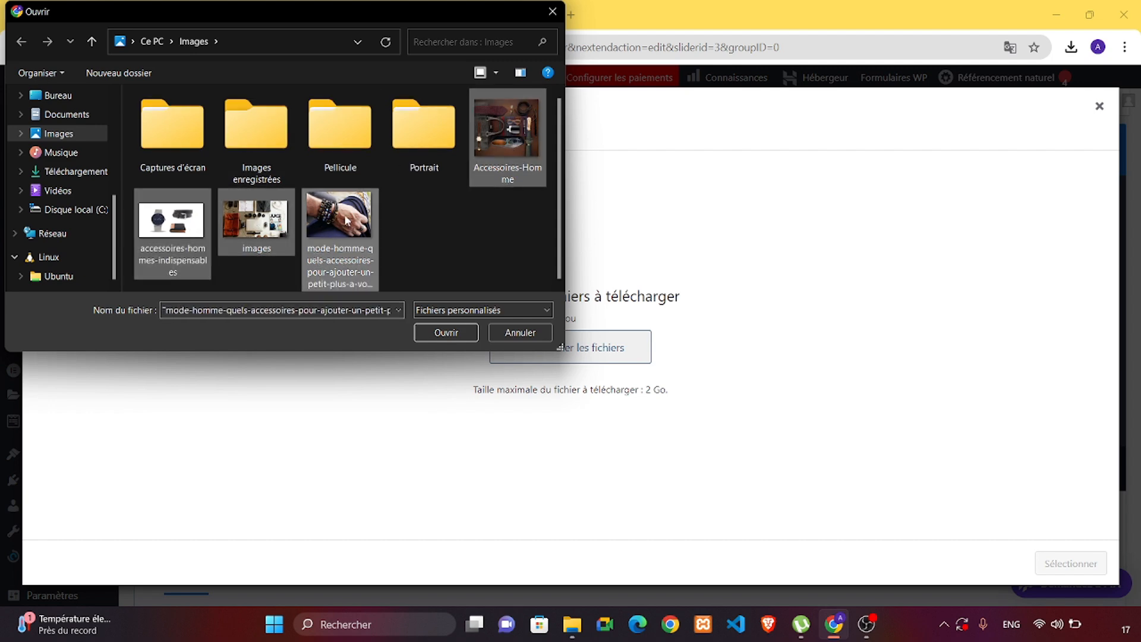
pyautogui.click(447, 332)
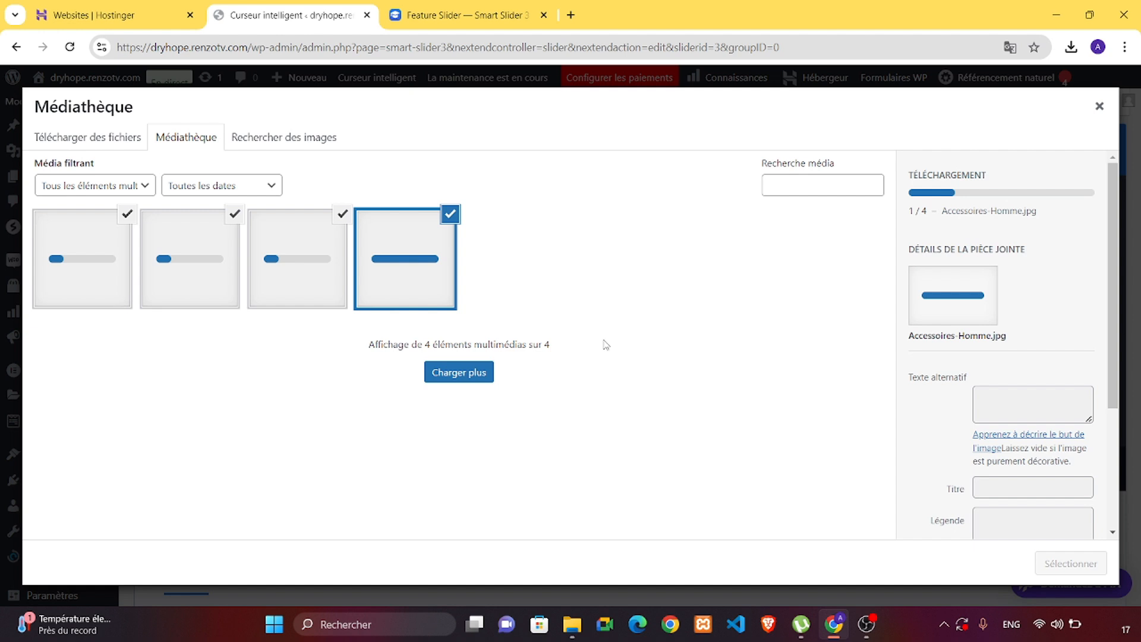
# Insert the four uploaded images from the media library as slides of the slider
pyautogui.scroll(-3, 987, 381)
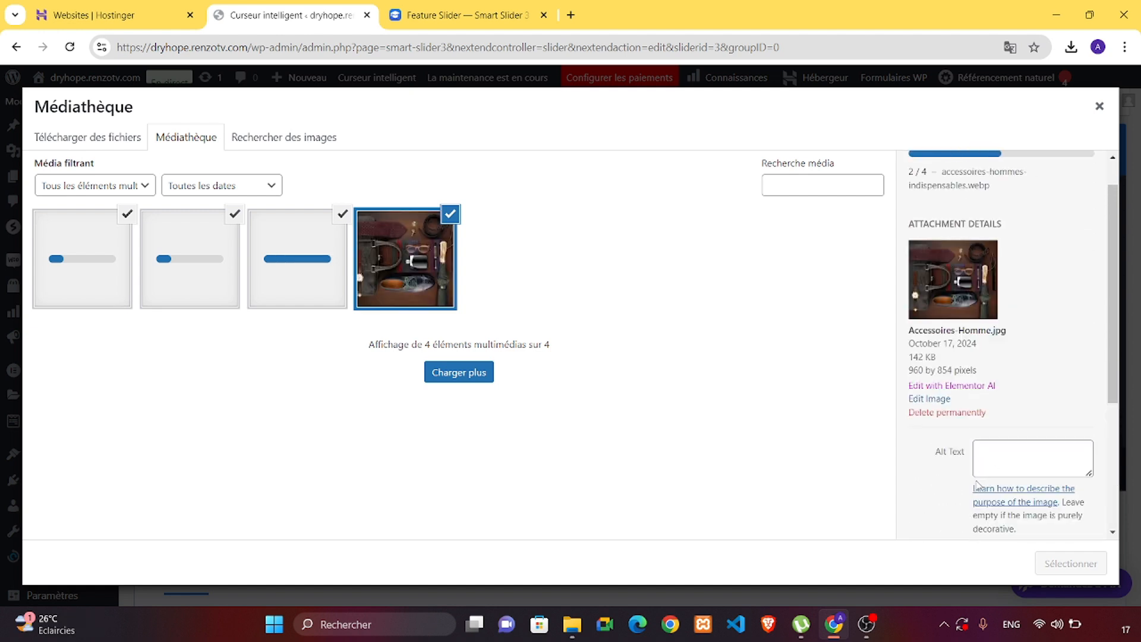
pyautogui.scroll(-3, 987, 463)
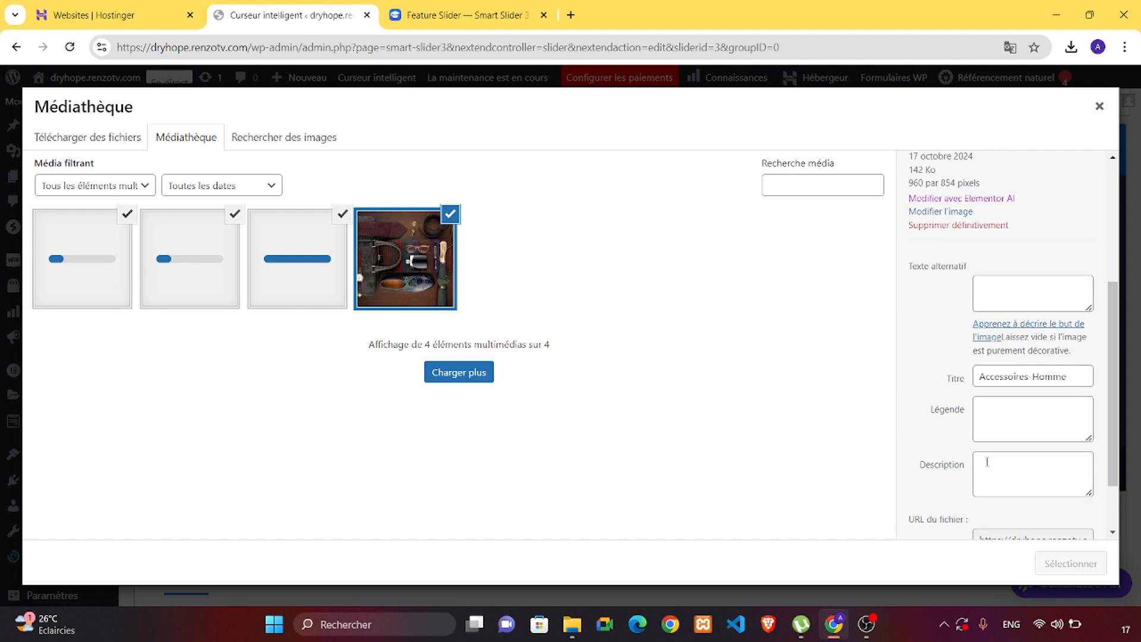
pyautogui.scroll(-1, 987, 462)
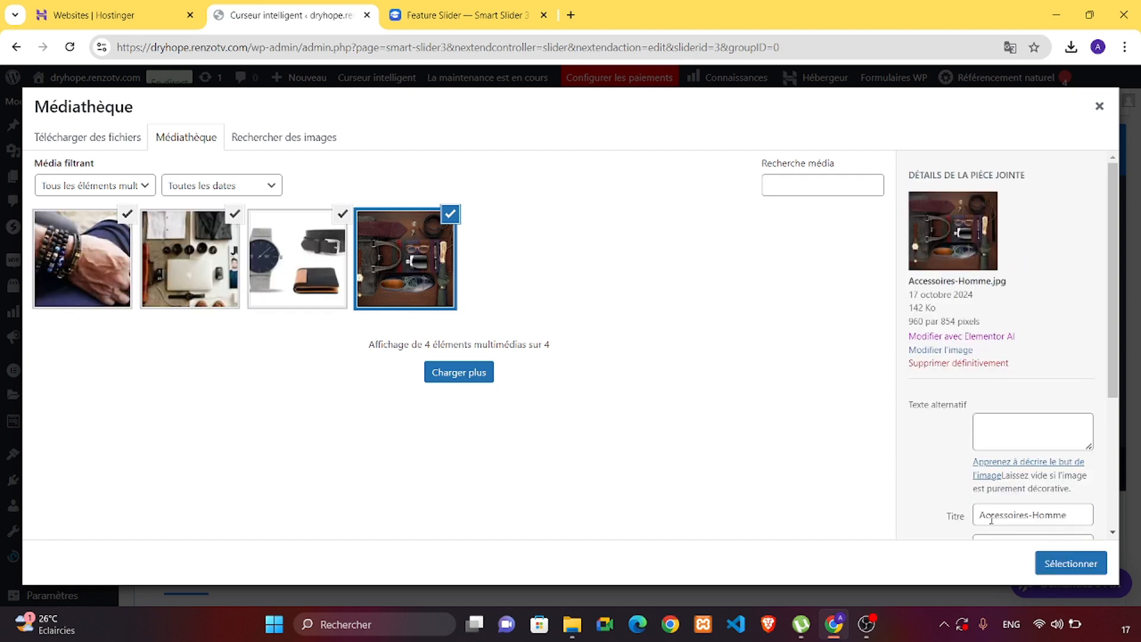
pyautogui.click(1052, 564)
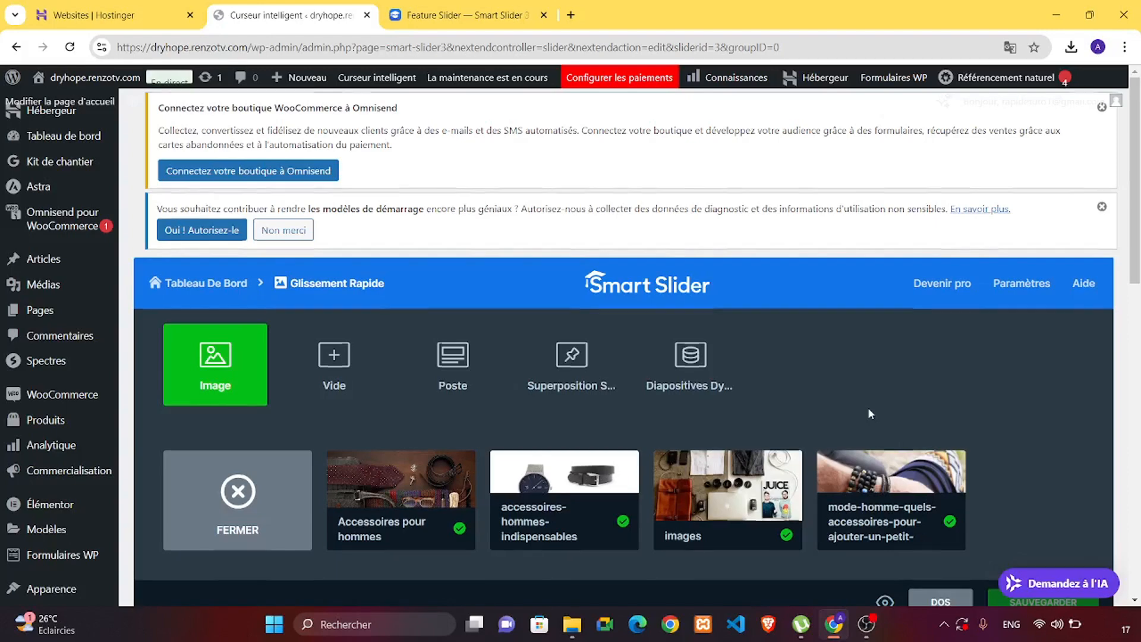
# Preview the slider and step forward through its image slides
pyautogui.scroll(-2, 867, 409)
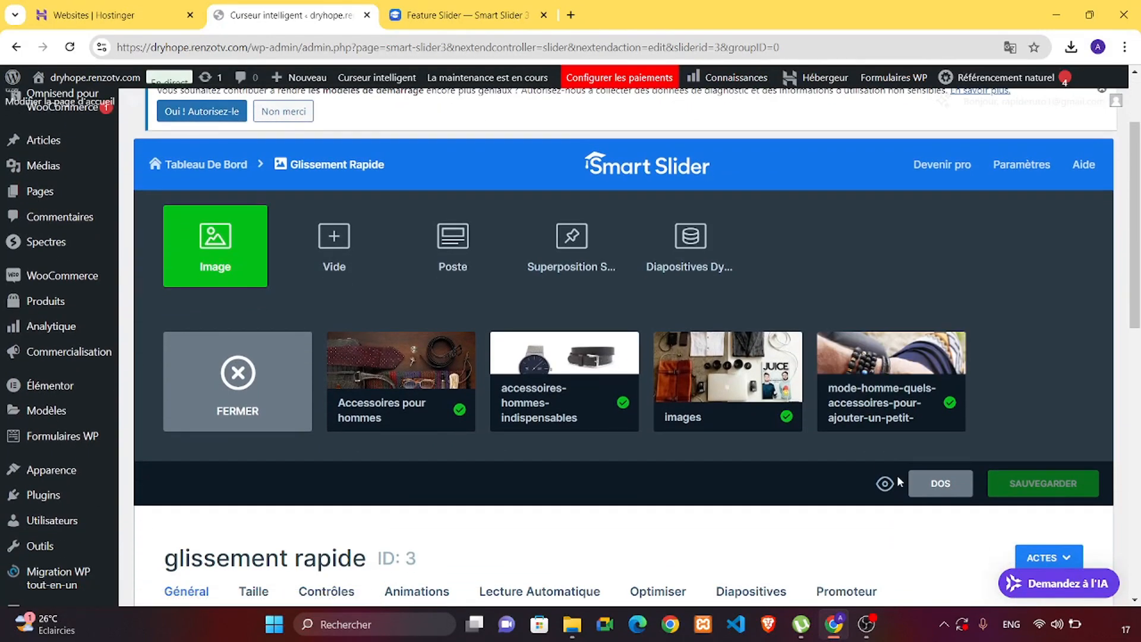
pyautogui.click(884, 486)
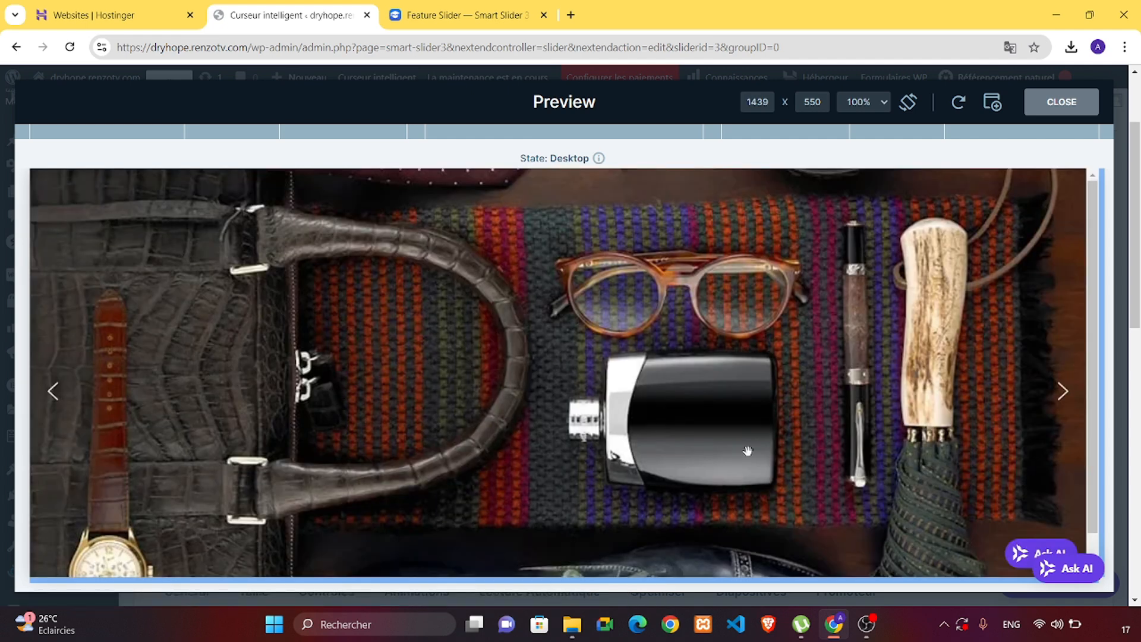
pyautogui.click(1063, 392)
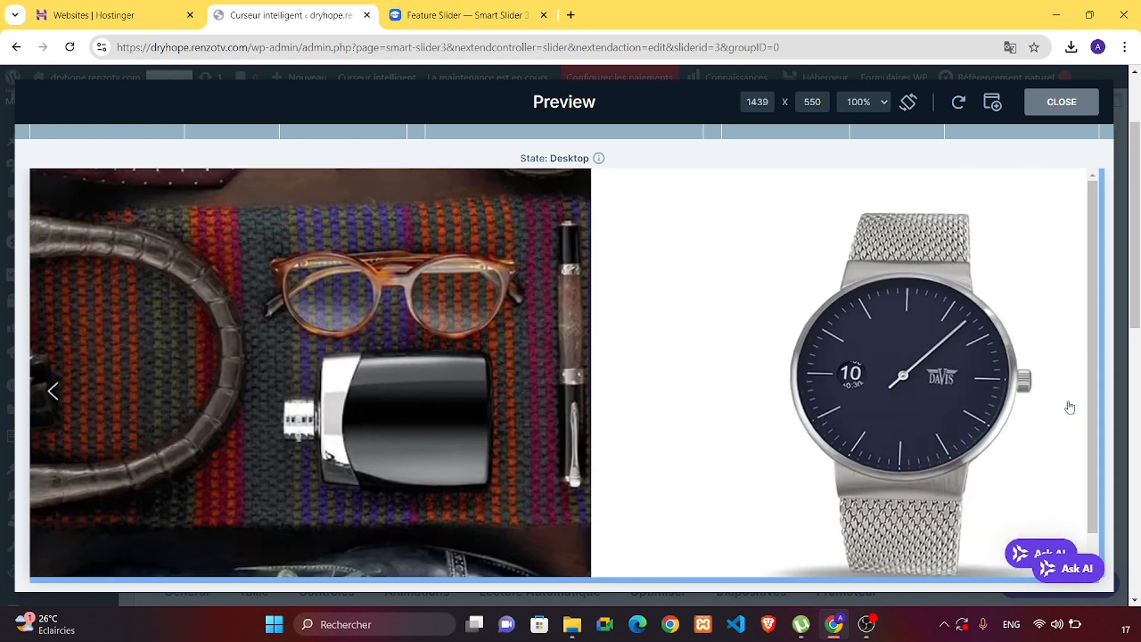
pyautogui.click(1064, 393)
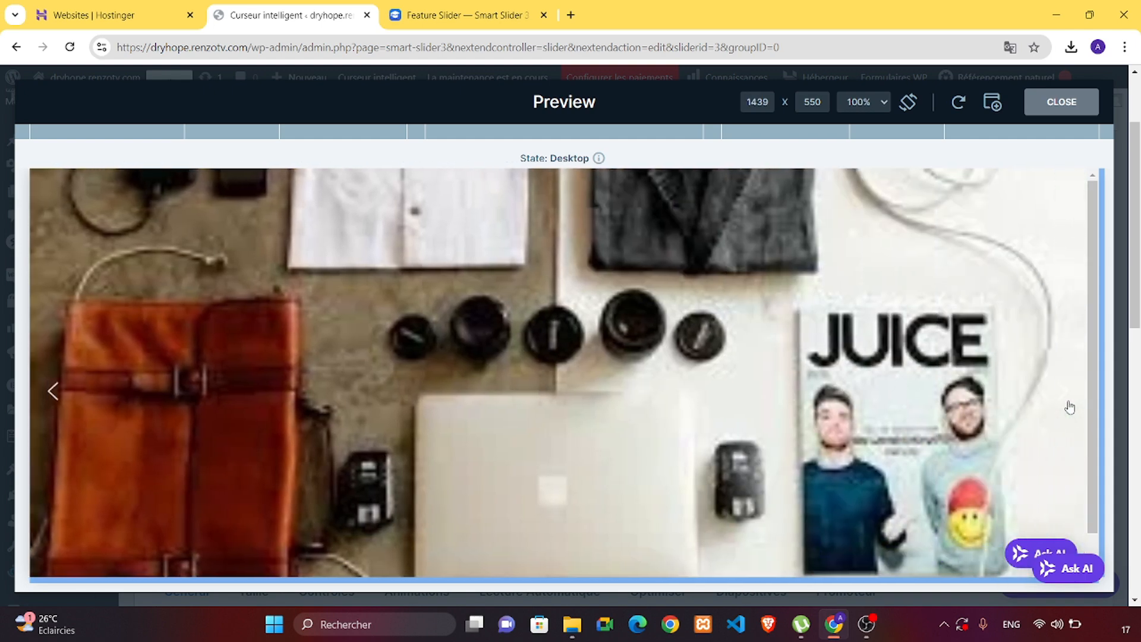
# Step through the remaining slides in the preview and close it
pyautogui.click(1068, 407)
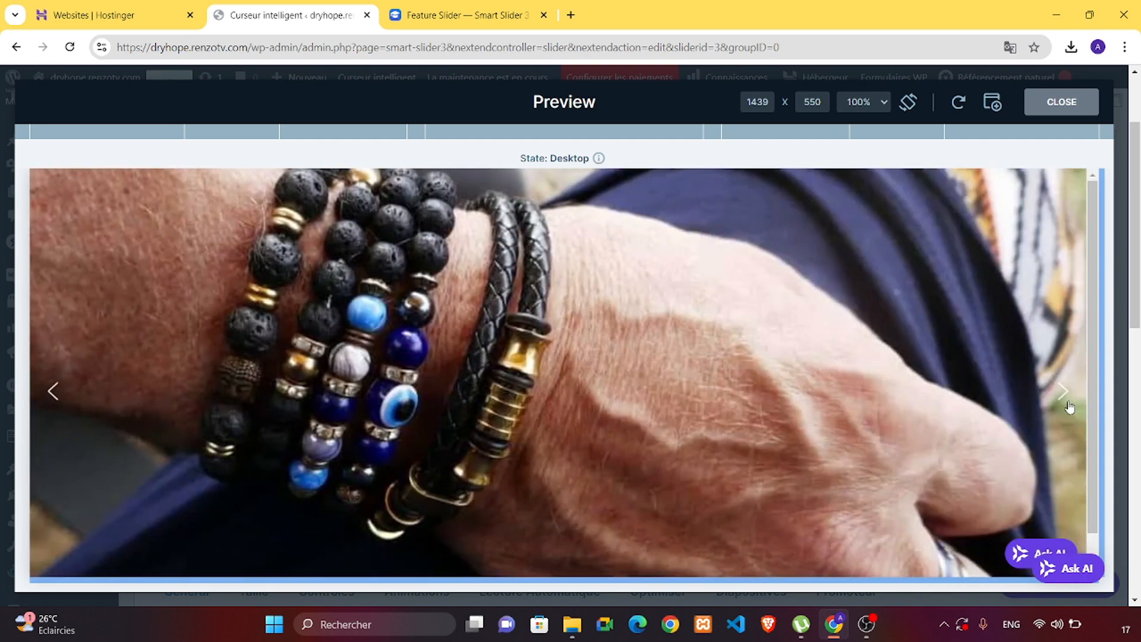
pyautogui.click(1068, 406)
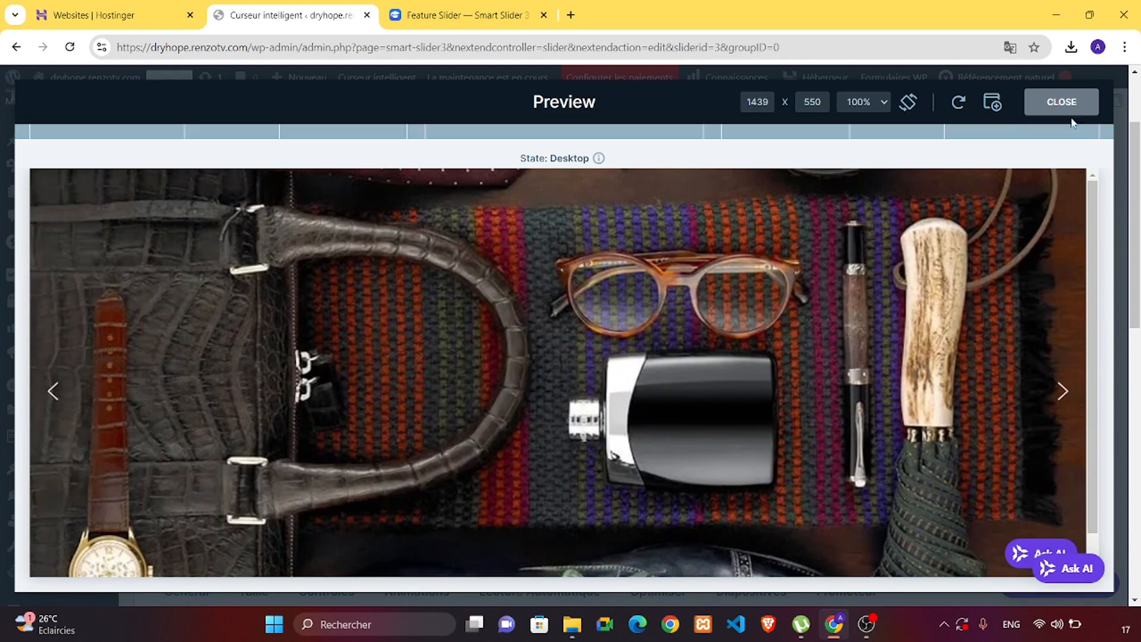
pyautogui.click(1056, 105)
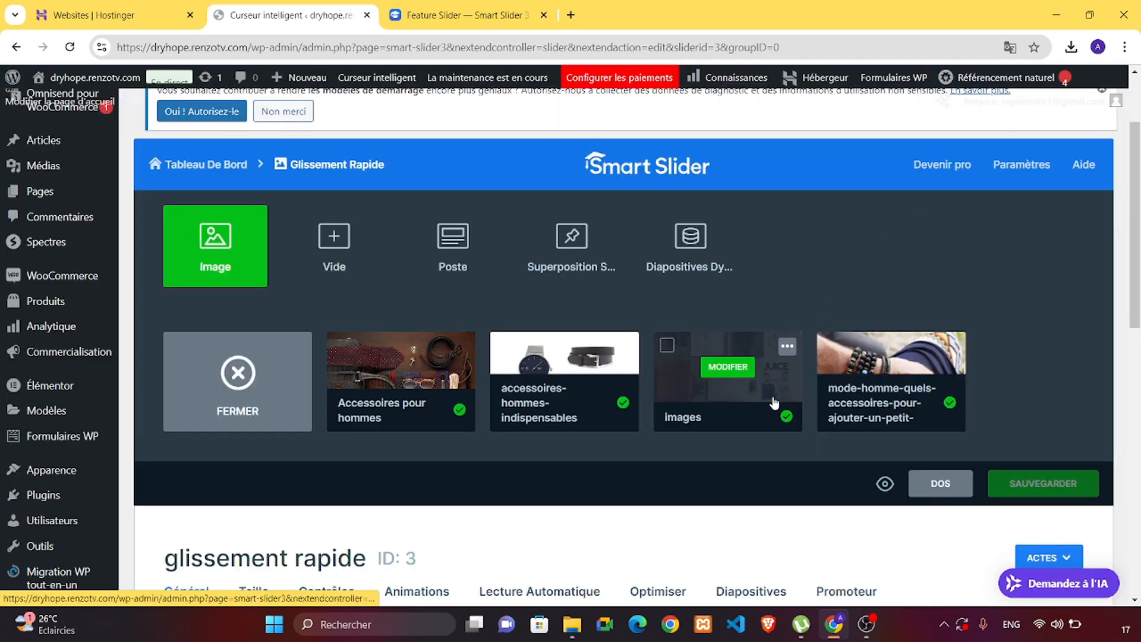
# Set the slider's margin to 8 px in its general design settings, keeping the alignment at Normale
pyautogui.scroll(-6, 775, 403)
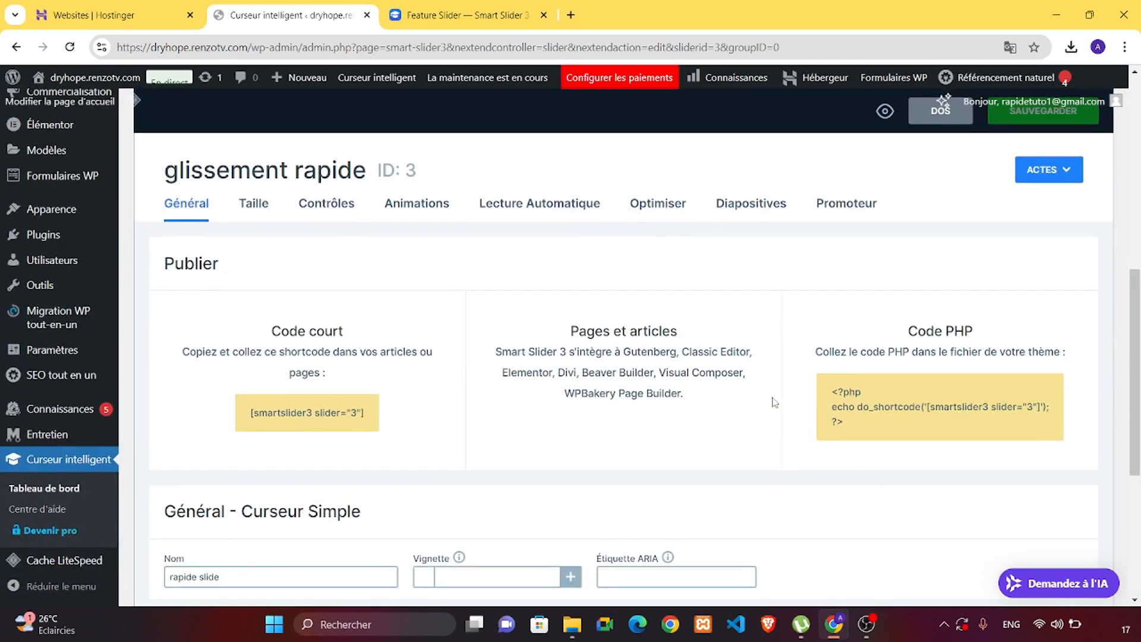
pyautogui.scroll(-1, 774, 403)
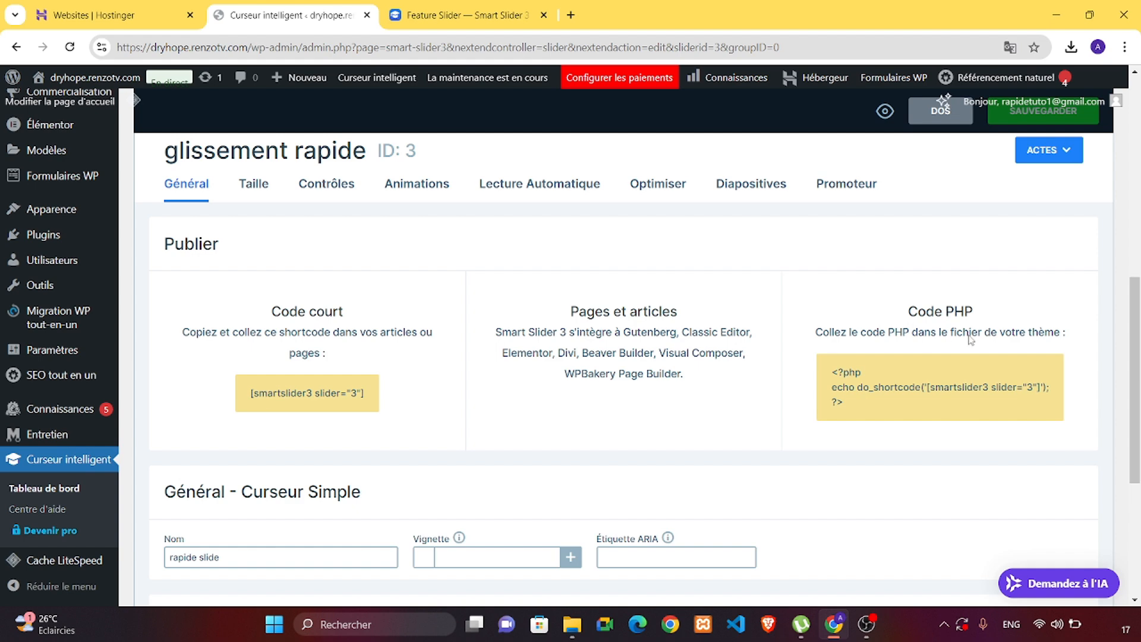
pyautogui.scroll(-5, 644, 442)
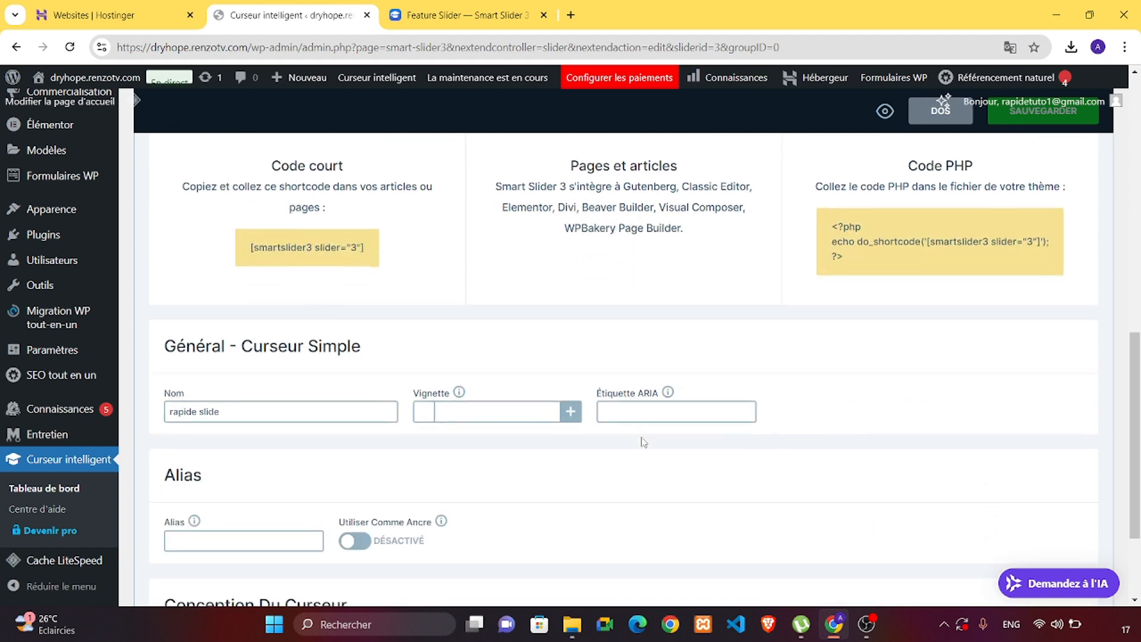
pyautogui.scroll(-1, 643, 443)
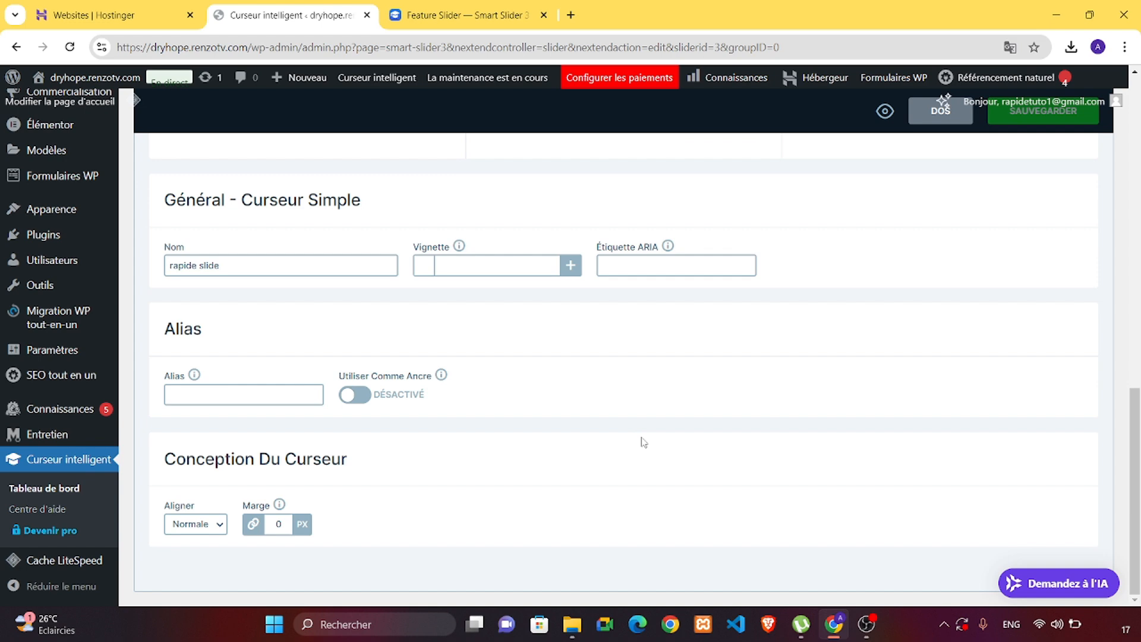
pyautogui.click(215, 527)
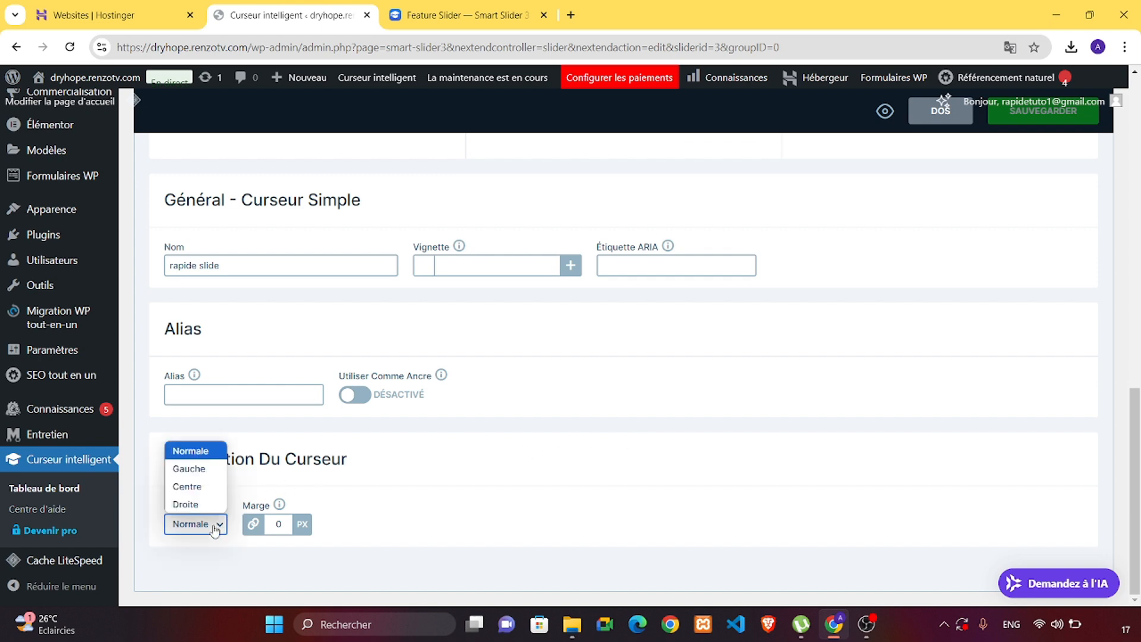
pyautogui.click(397, 519)
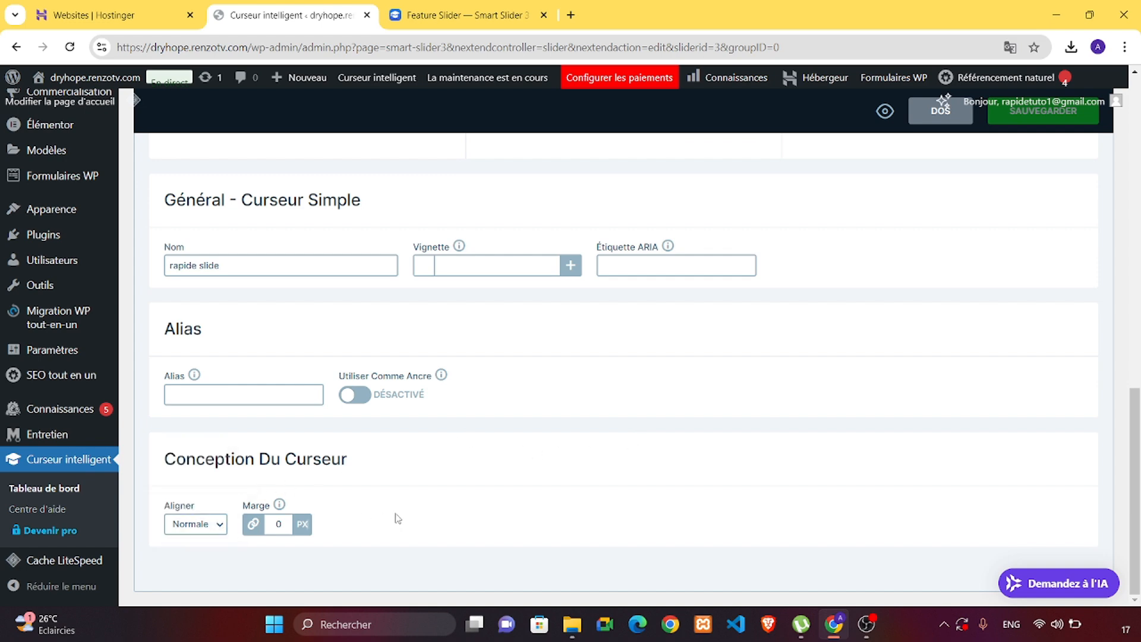
pyautogui.click(286, 523)
pyautogui.click(443, 499)
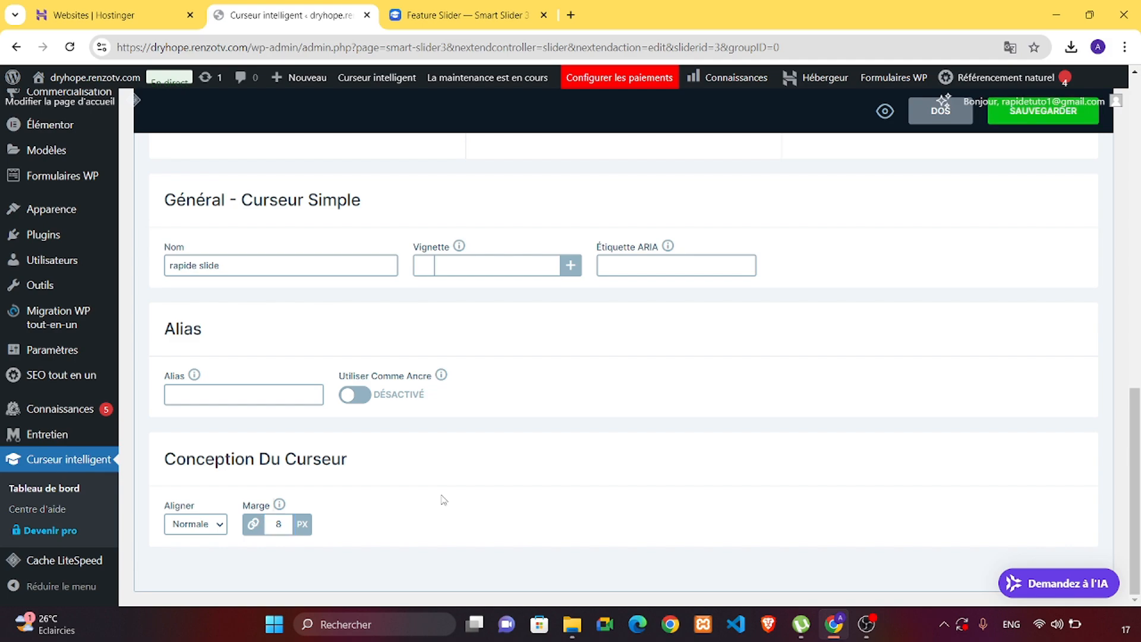
# Save the changed settings of the rapide slide slider
pyautogui.scroll(10, 526, 409)
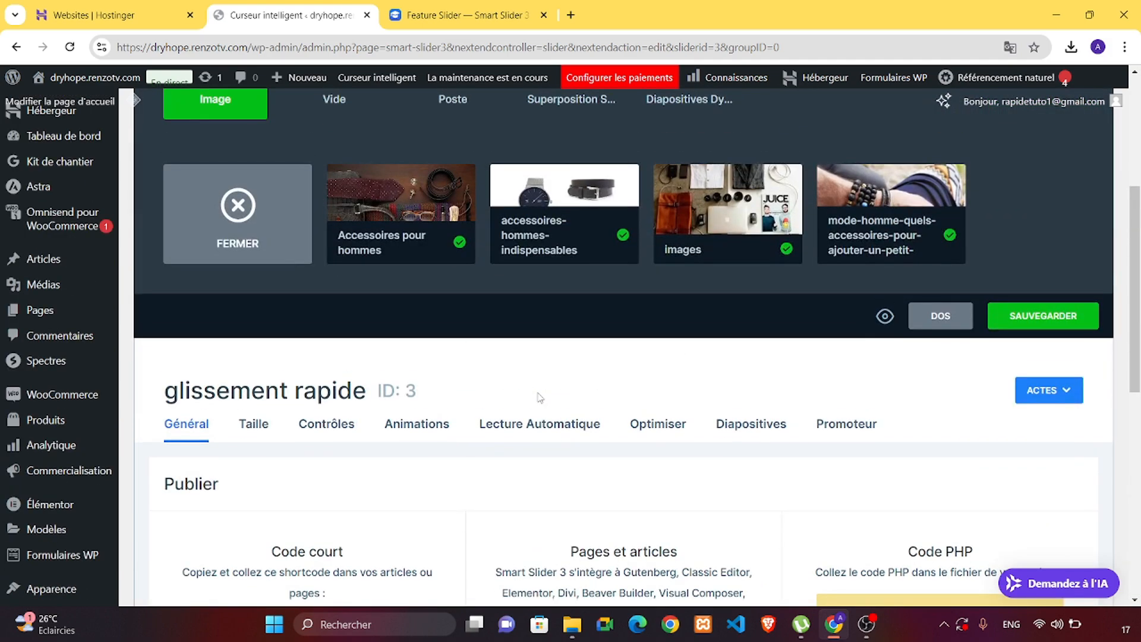
pyautogui.scroll(-1, 537, 393)
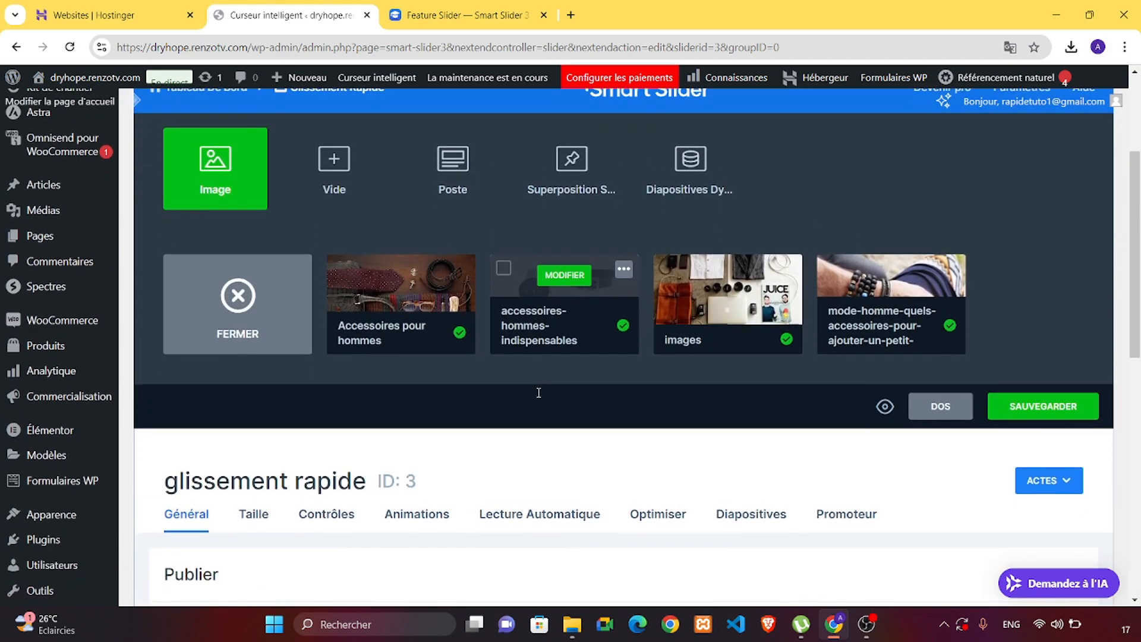
pyautogui.scroll(2, 539, 393)
pyautogui.scroll(-1, 539, 392)
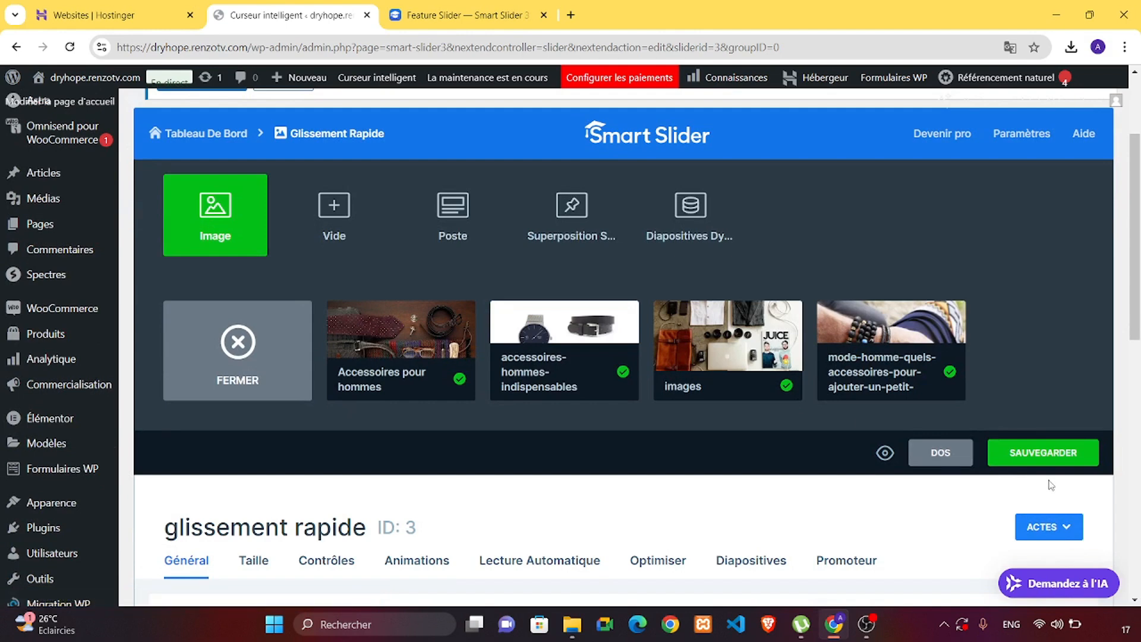
pyautogui.click(1046, 455)
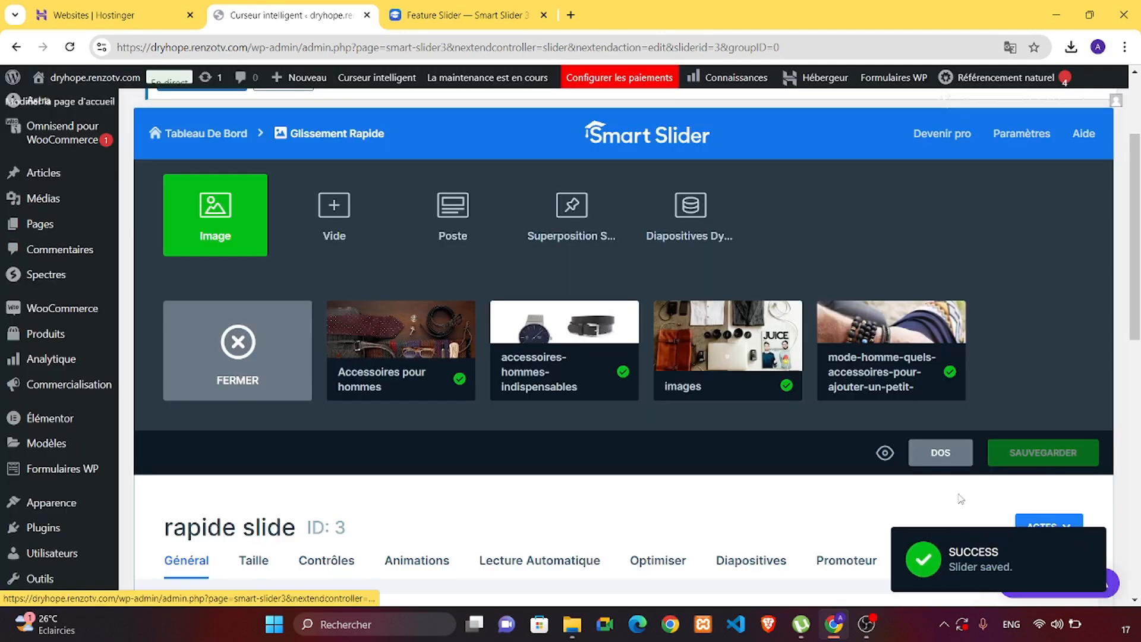
# Copy the slider's shortcode [smartslider3 slider="3"] from its publishing section
pyautogui.scroll(-3, 826, 494)
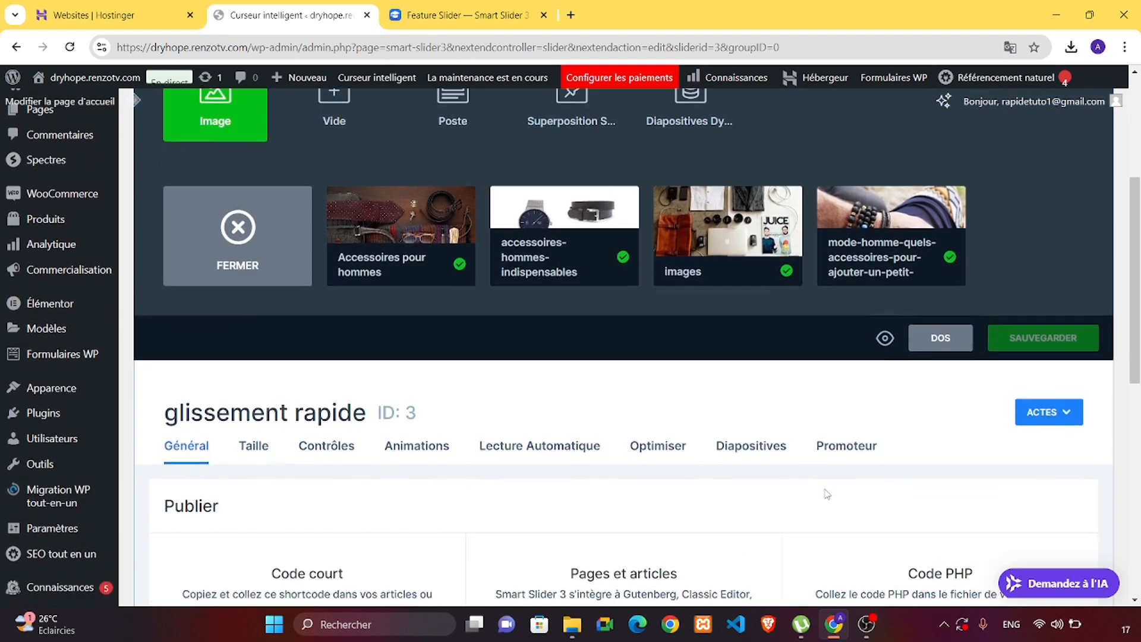
pyautogui.scroll(-2, 826, 494)
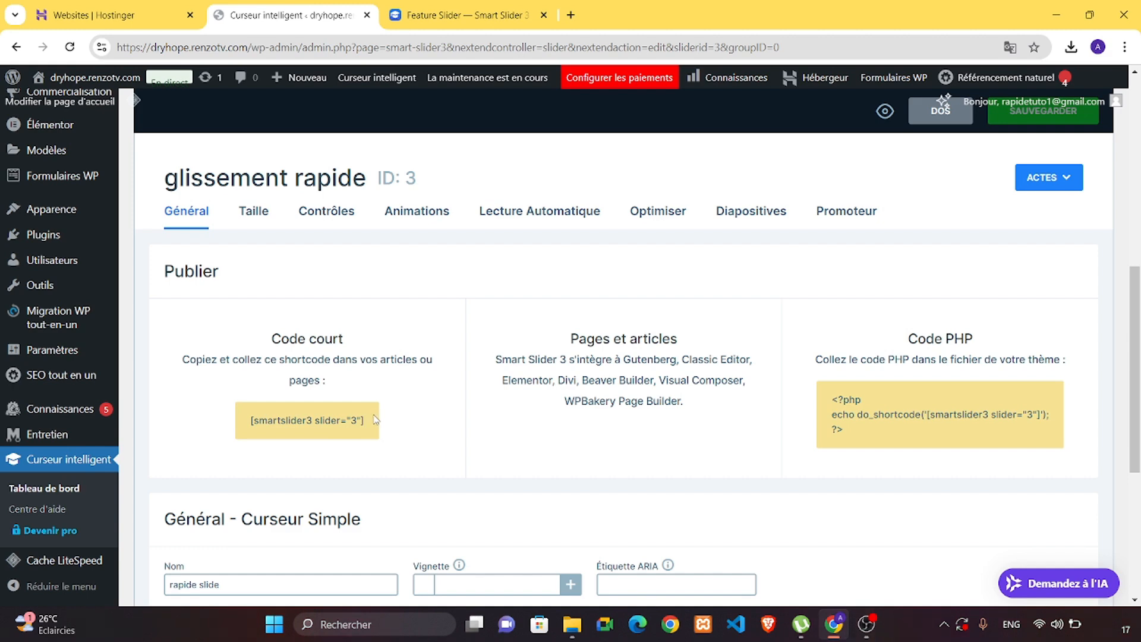
pyautogui.moveTo(366, 421); pyautogui.dragTo(226, 424)
pyautogui.hotkey('ctrl', 'c')
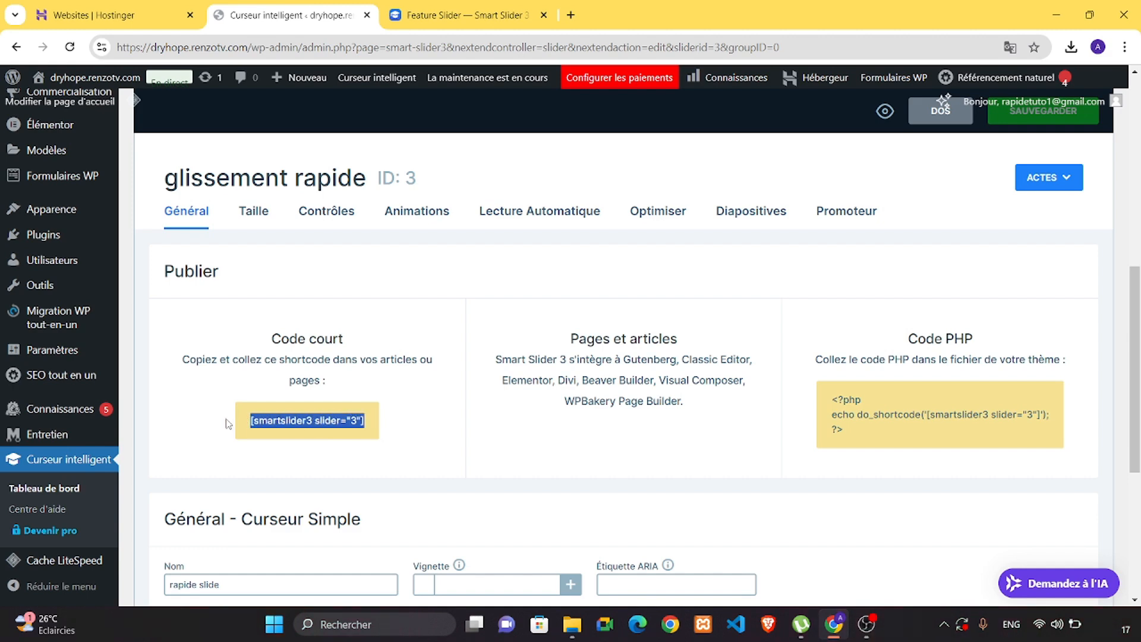
# Open the site's home page in a new browser tab, look it over and start editing the page
pyautogui.rightClick(115, 80)
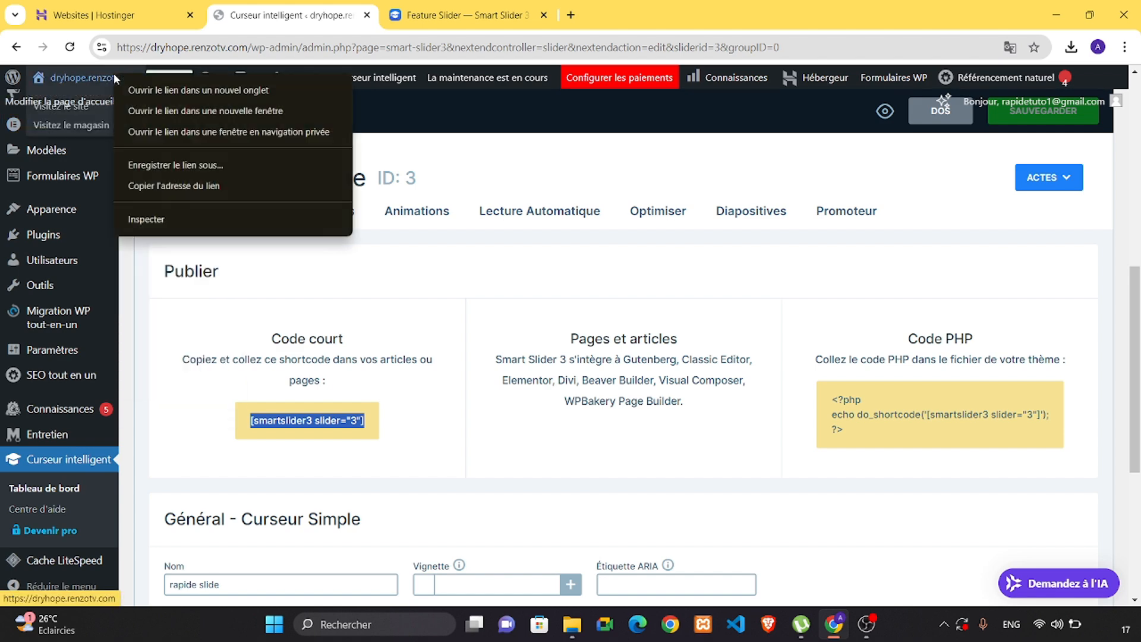
pyautogui.click(149, 89)
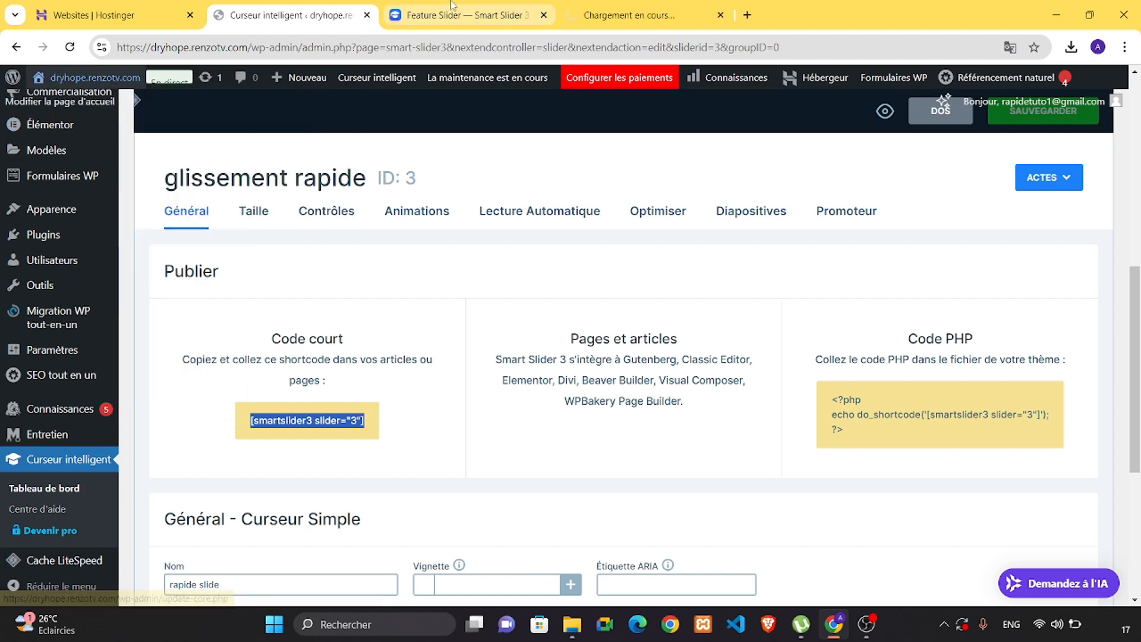
pyautogui.click(617, 7)
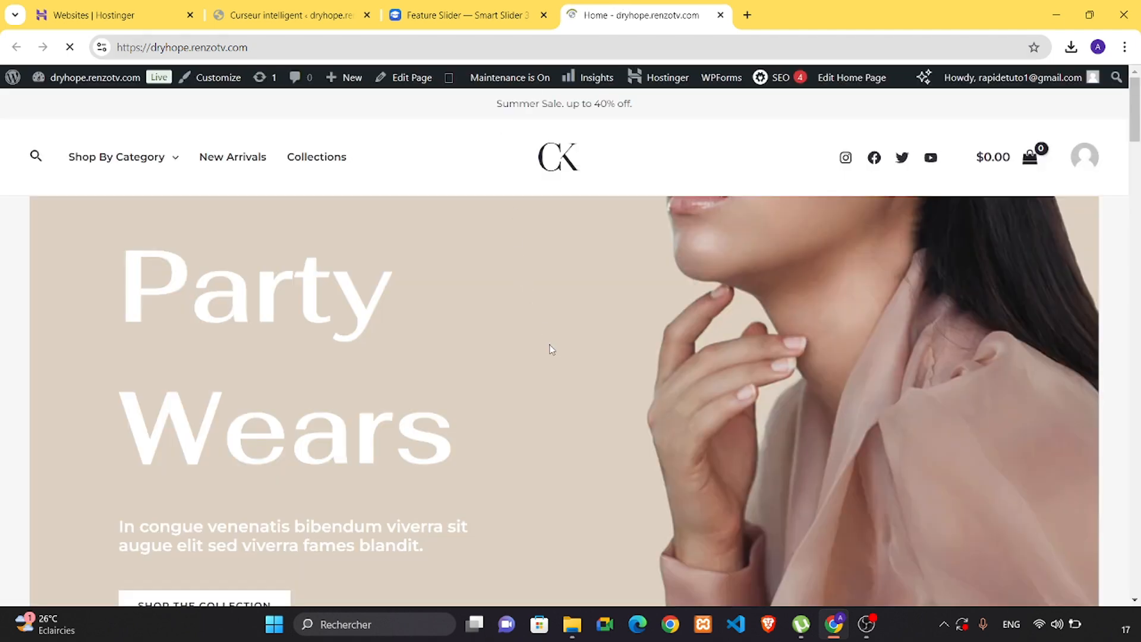
pyautogui.scroll(-3, 548, 349)
pyautogui.scroll(-4, 549, 349)
pyautogui.scroll(6, 549, 350)
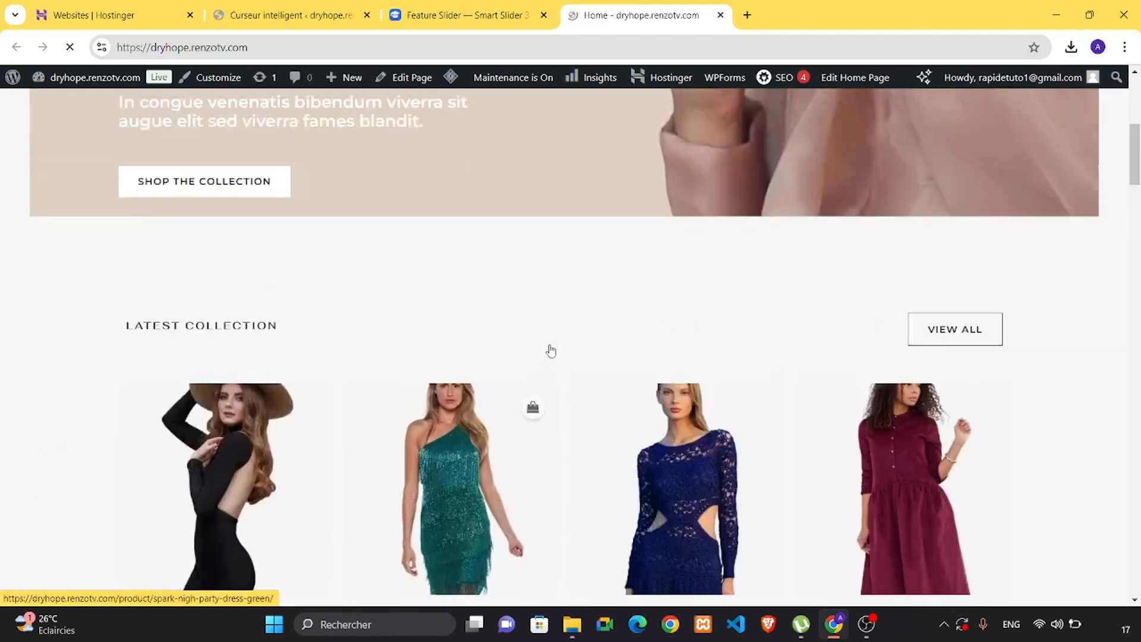
pyautogui.scroll(1, 552, 349)
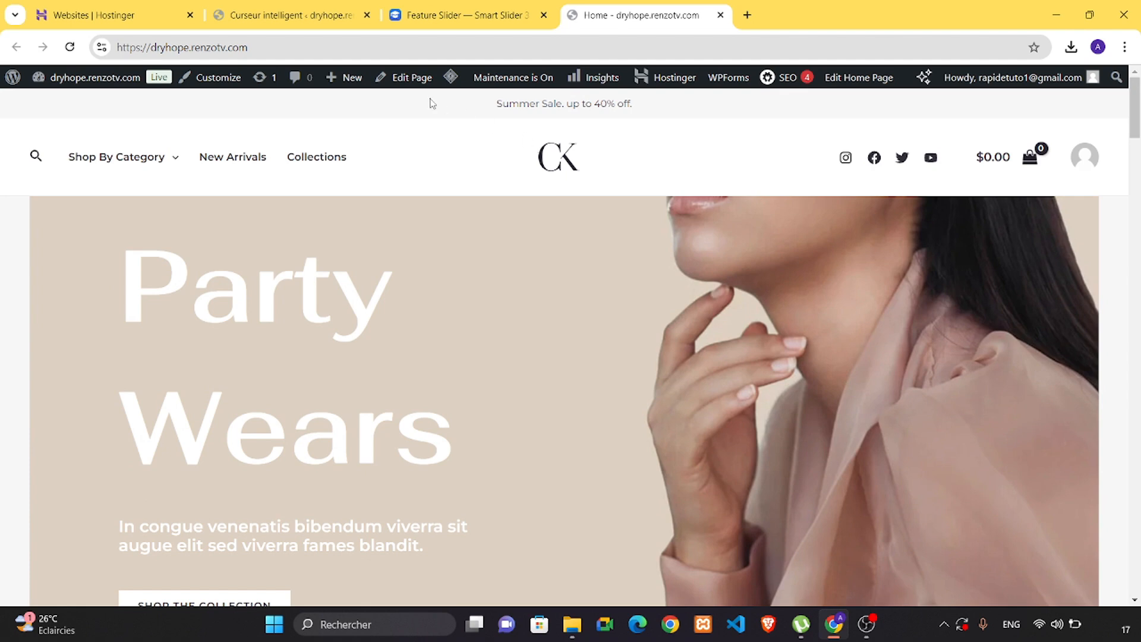
pyautogui.click(402, 77)
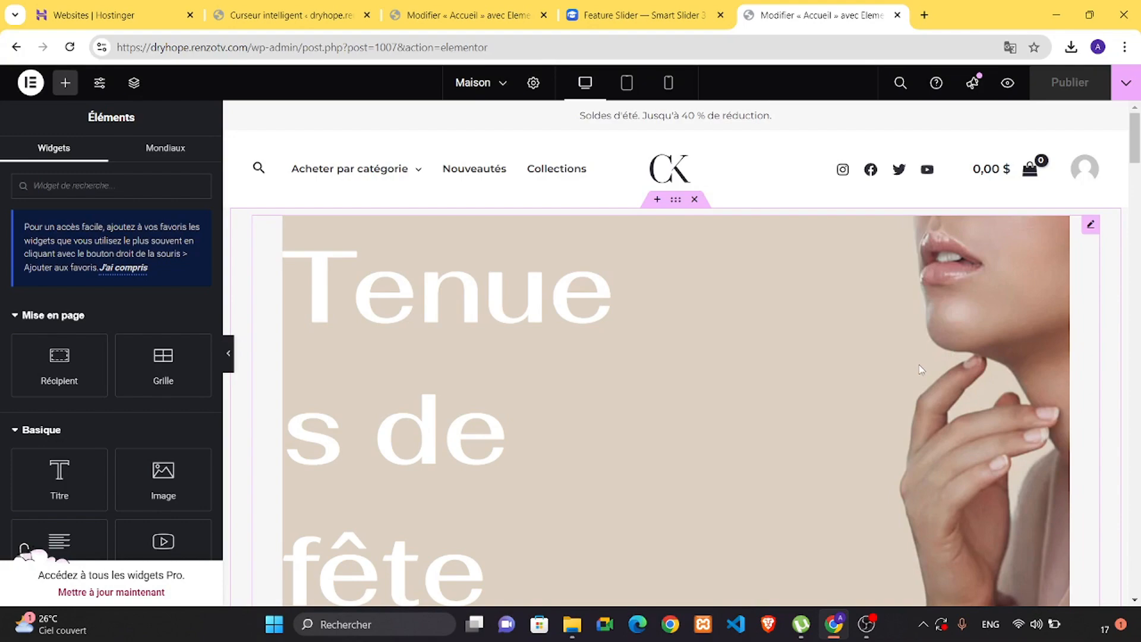
# Search the Elementor widgets for "code" and place a Code court widget in the empty area below the home page's last section
pyautogui.scroll(-9, 920, 369)
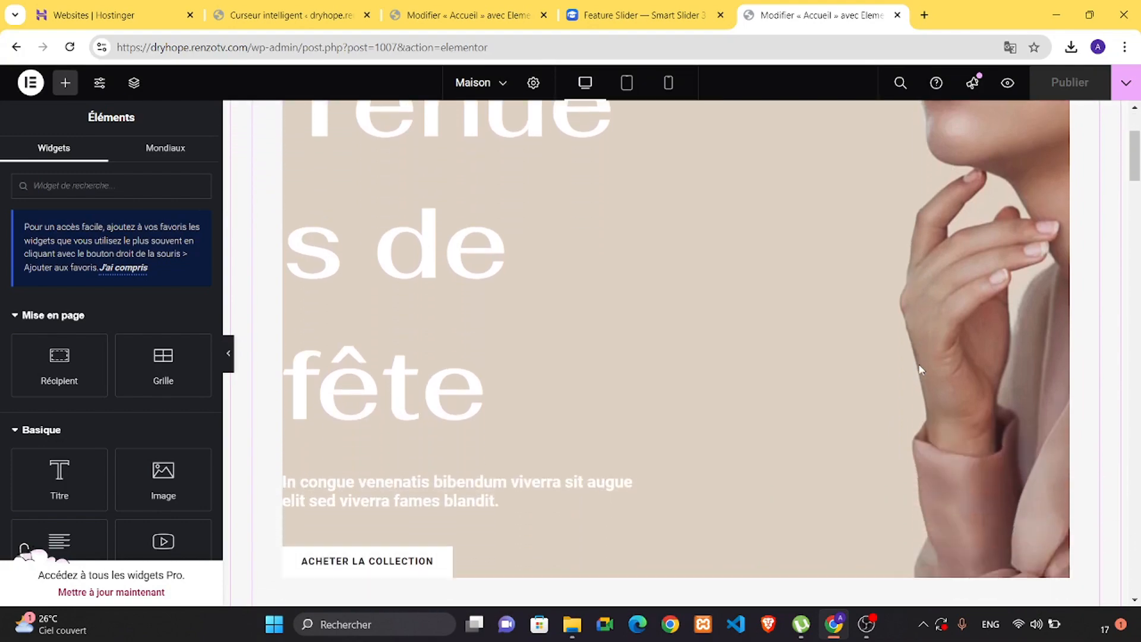
pyautogui.scroll(-10, 920, 369)
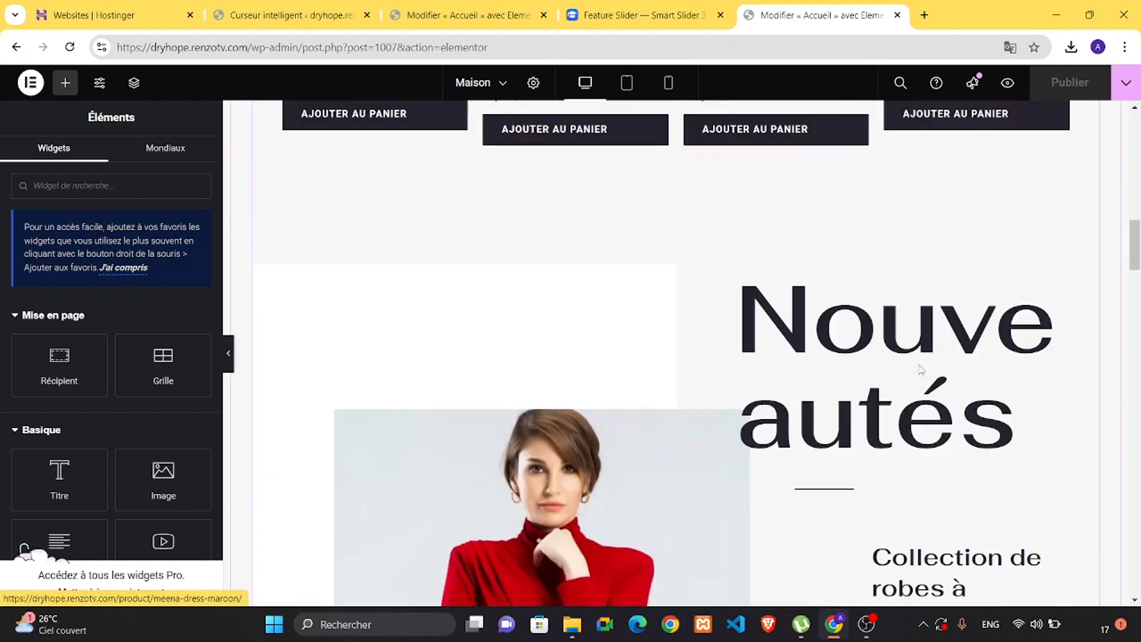
pyautogui.scroll(-8, 920, 371)
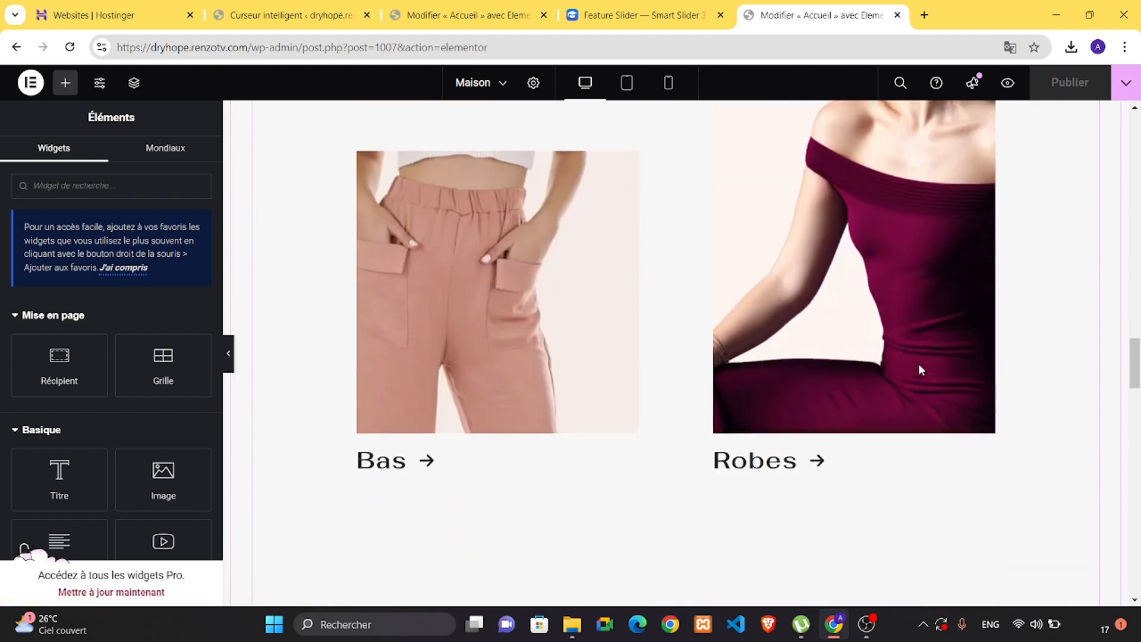
pyautogui.scroll(-10, 920, 369)
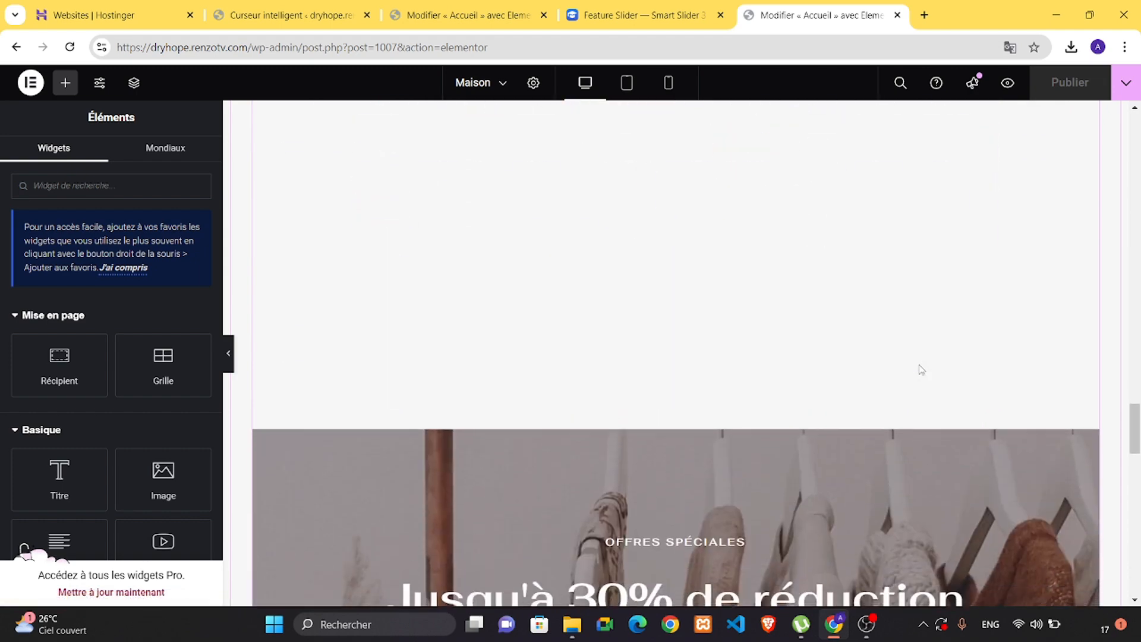
pyautogui.scroll(-10, 920, 369)
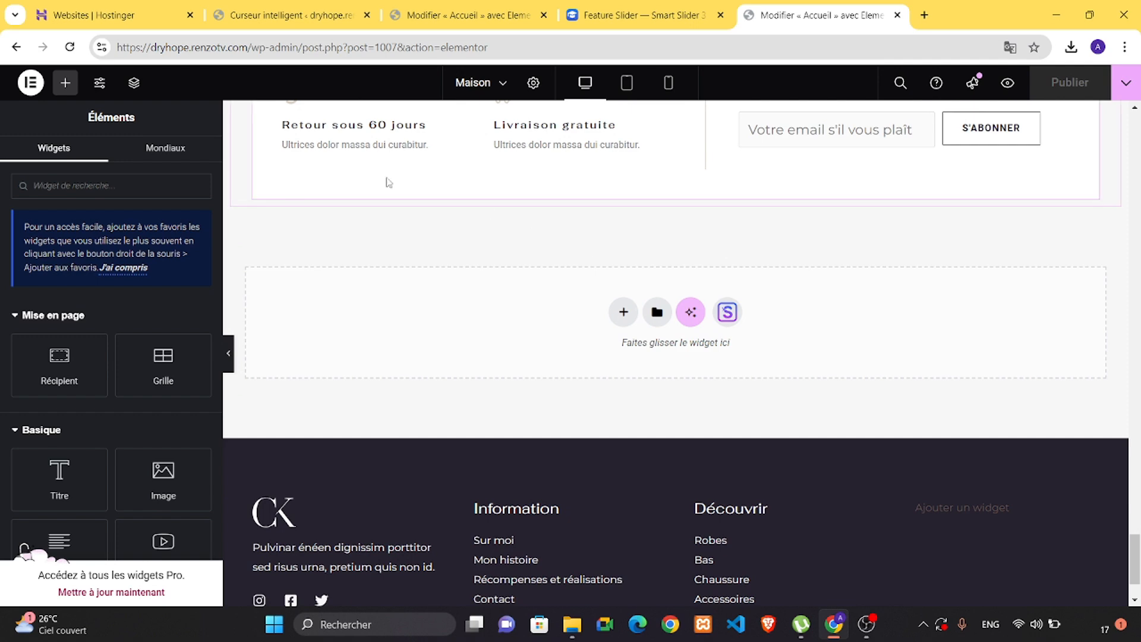
pyautogui.click(113, 189)
pyautogui.write('code')
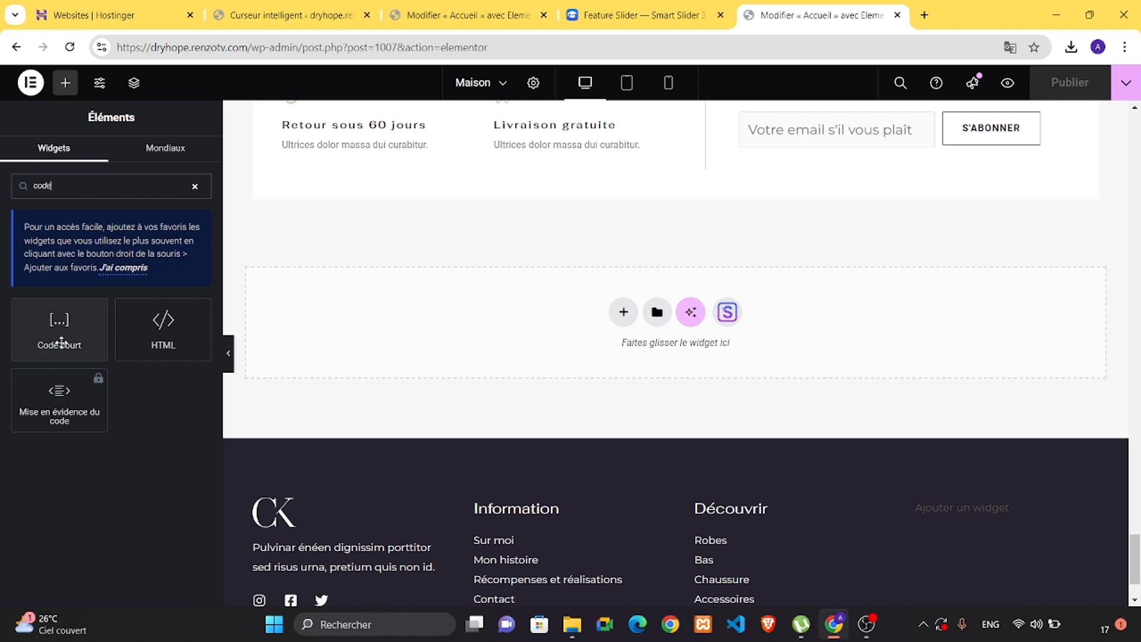
pyautogui.moveTo(61, 342); pyautogui.dragTo(536, 291)
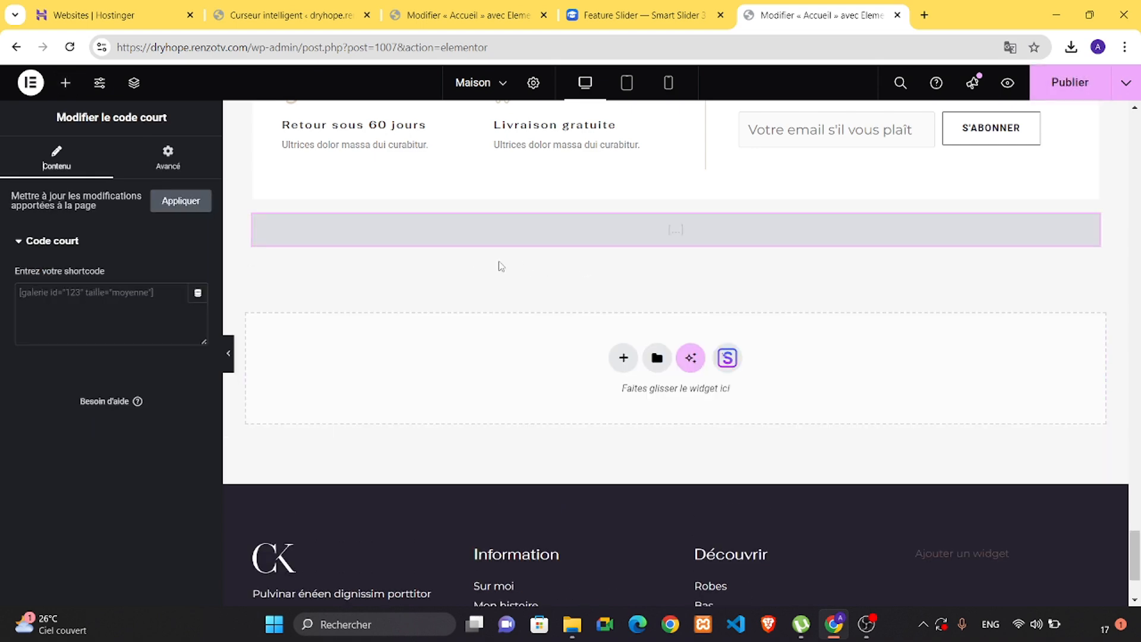
# Paste the shortcode [smartslider3 slider="3"] into the Code court widget, check the slider on the page and apply the changes
pyautogui.click(149, 295)
pyautogui.hotkey('ctrl', 'v')
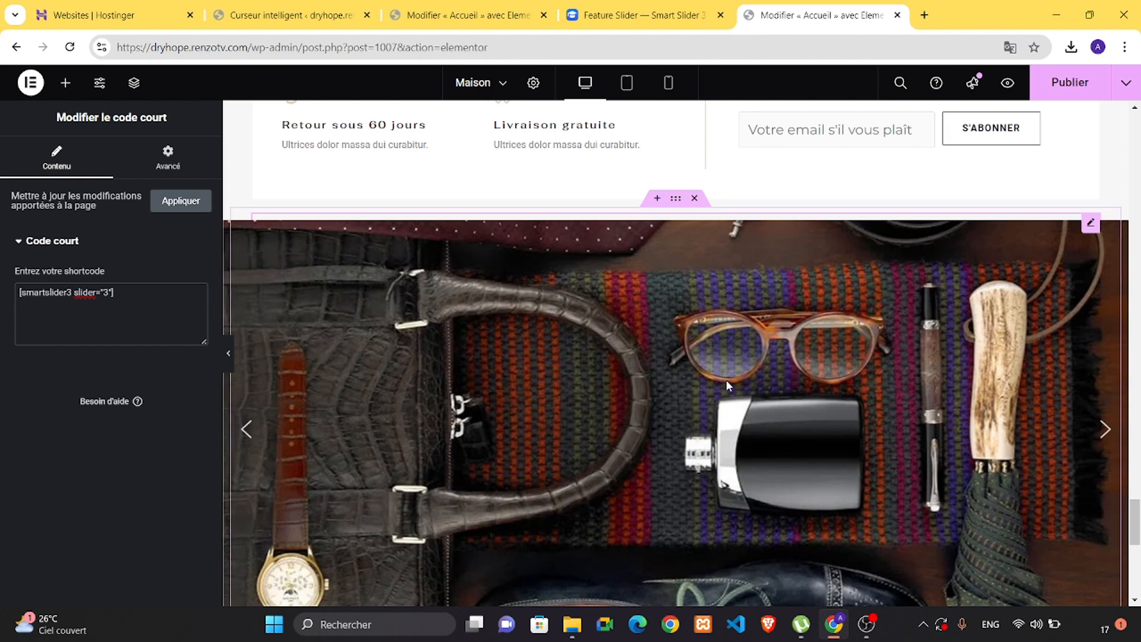
pyautogui.scroll(-3, 757, 370)
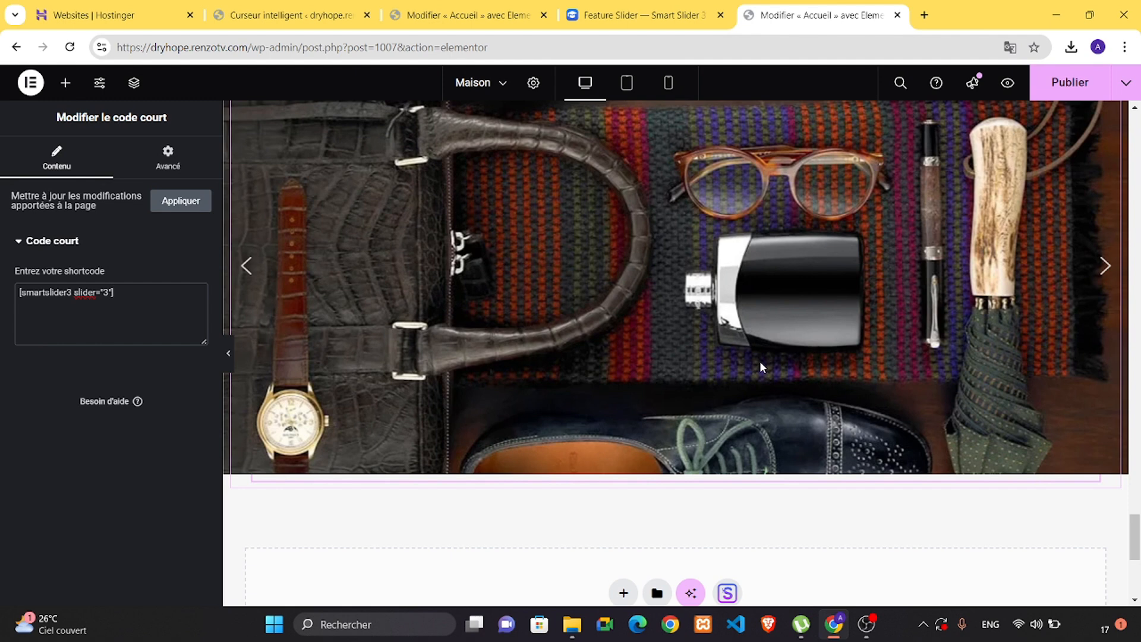
pyautogui.scroll(1, 759, 362)
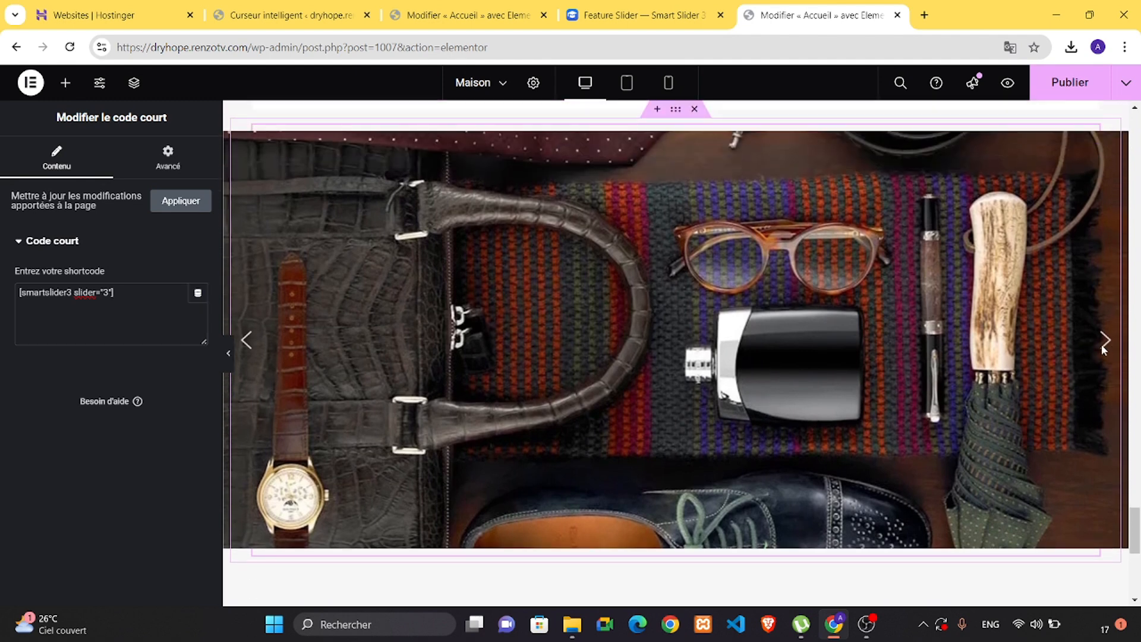
pyautogui.click(190, 208)
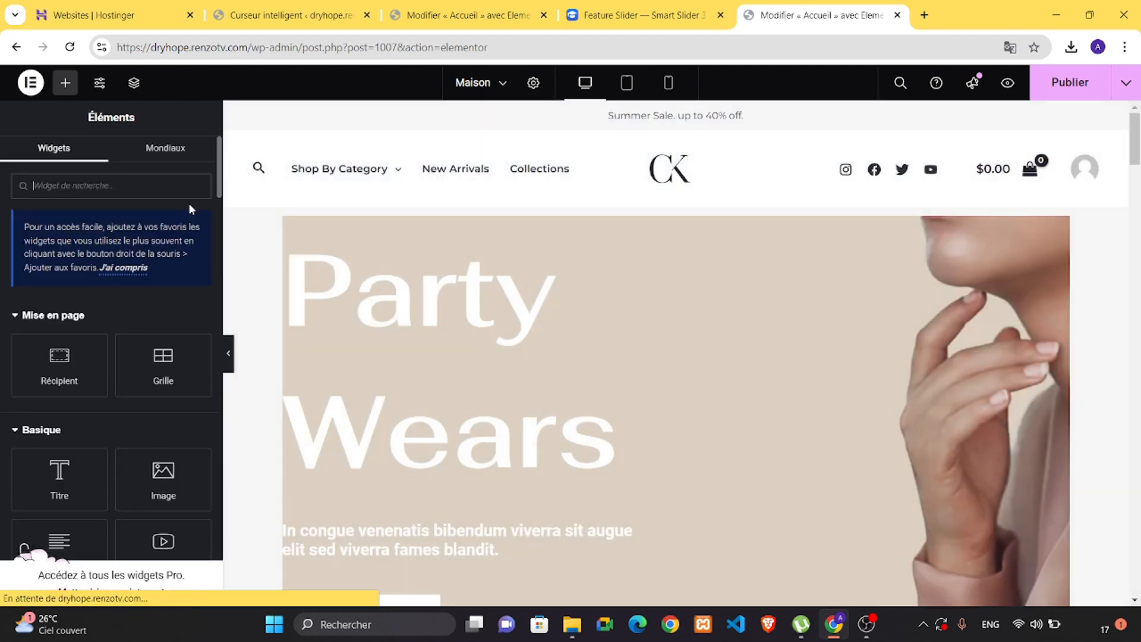
pyautogui.scroll(-2, 601, 389)
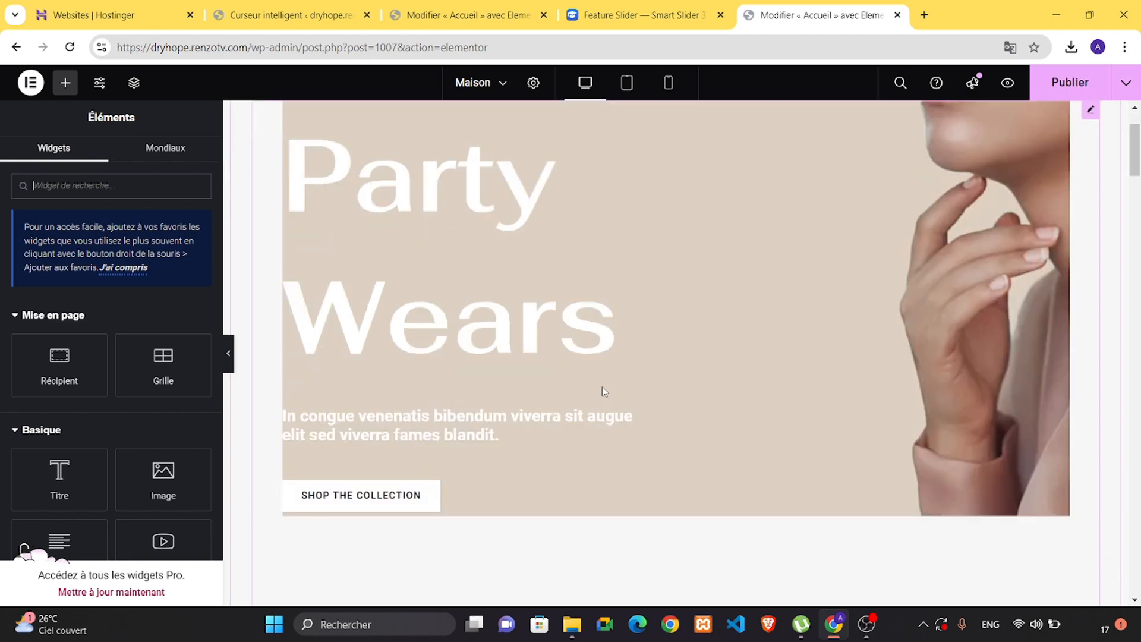
# Check the embedded slider below the newsletter section and publish the updated home page
pyautogui.scroll(-20, 602, 387)
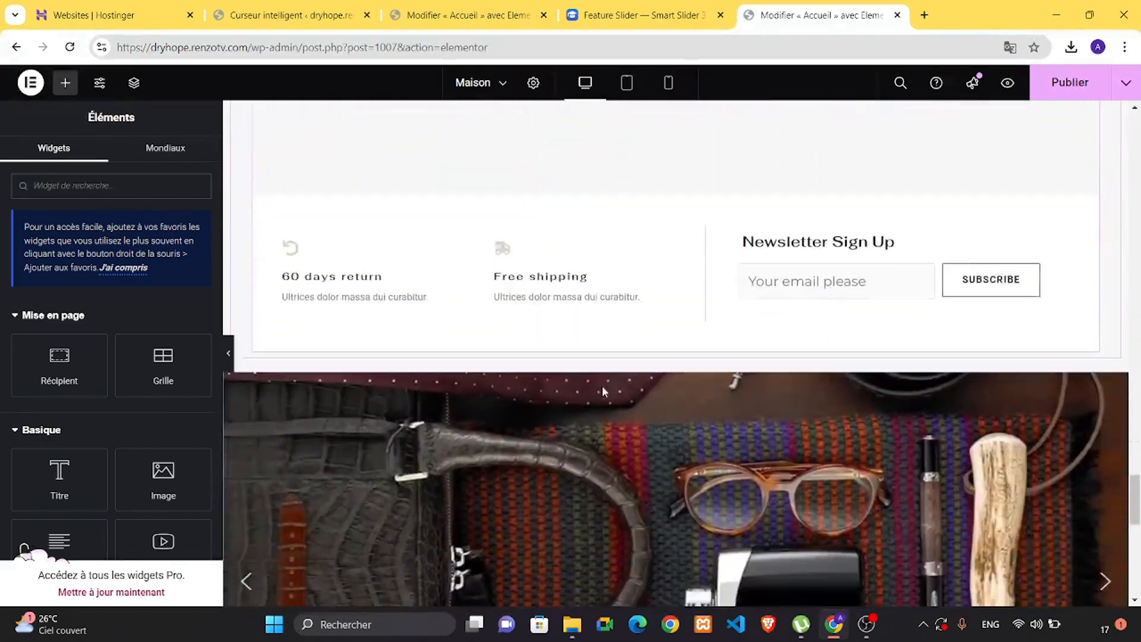
pyautogui.scroll(-4, 601, 387)
pyautogui.scroll(2, 601, 387)
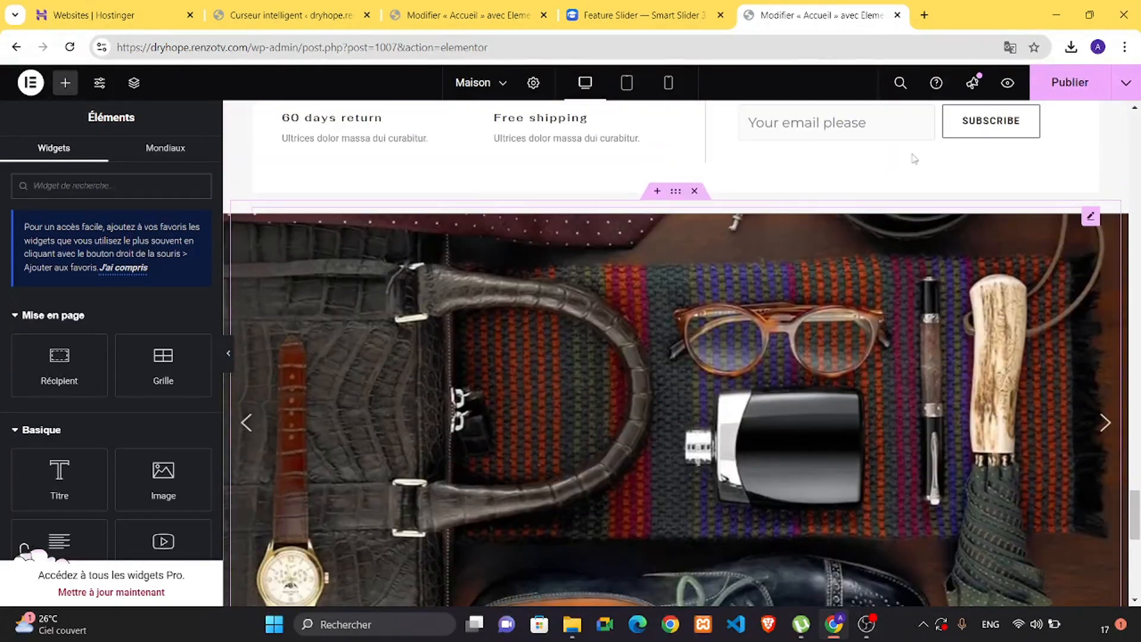
pyautogui.click(1070, 83)
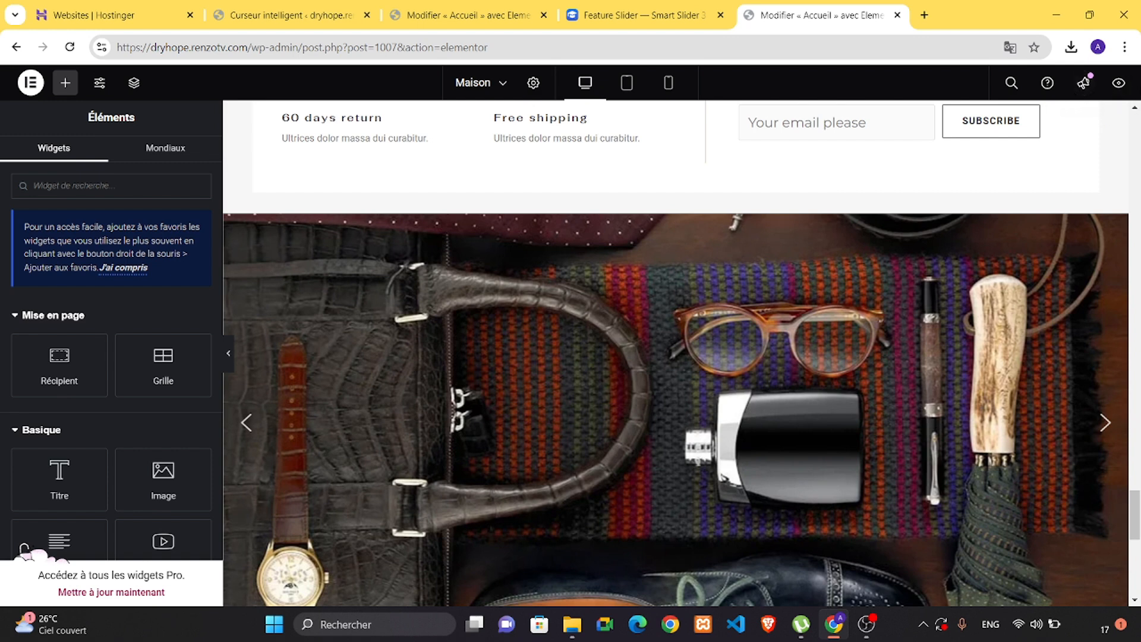
# Preview the home page in a new browser tab, find the slider above the footer and advance it to the next slide
pyautogui.click(1118, 83)
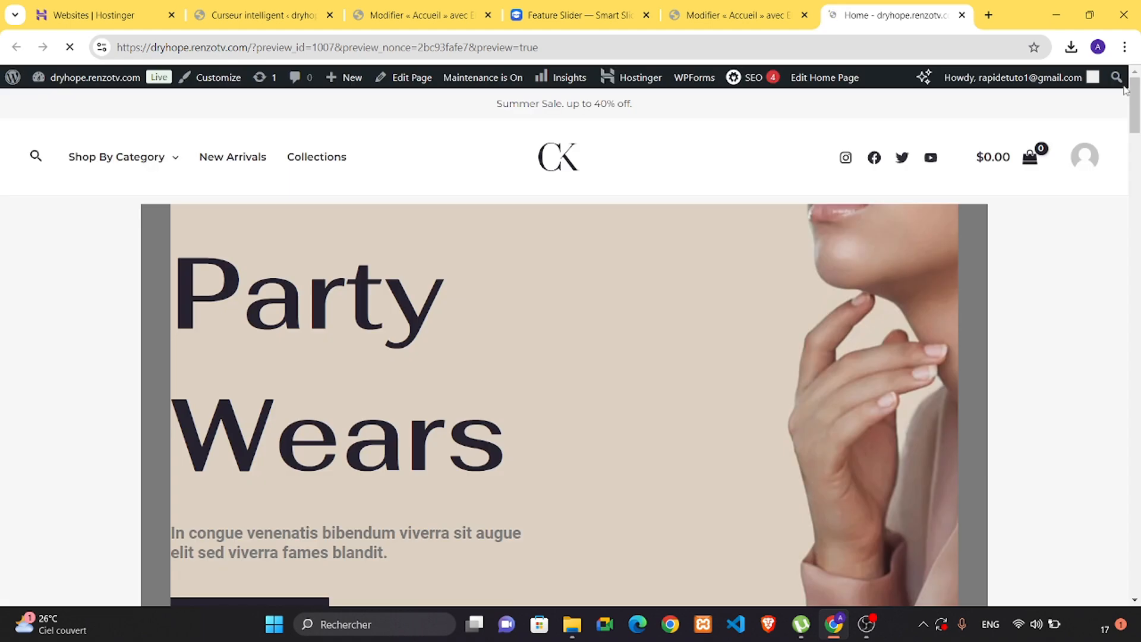
pyautogui.scroll(-20, 800, 290)
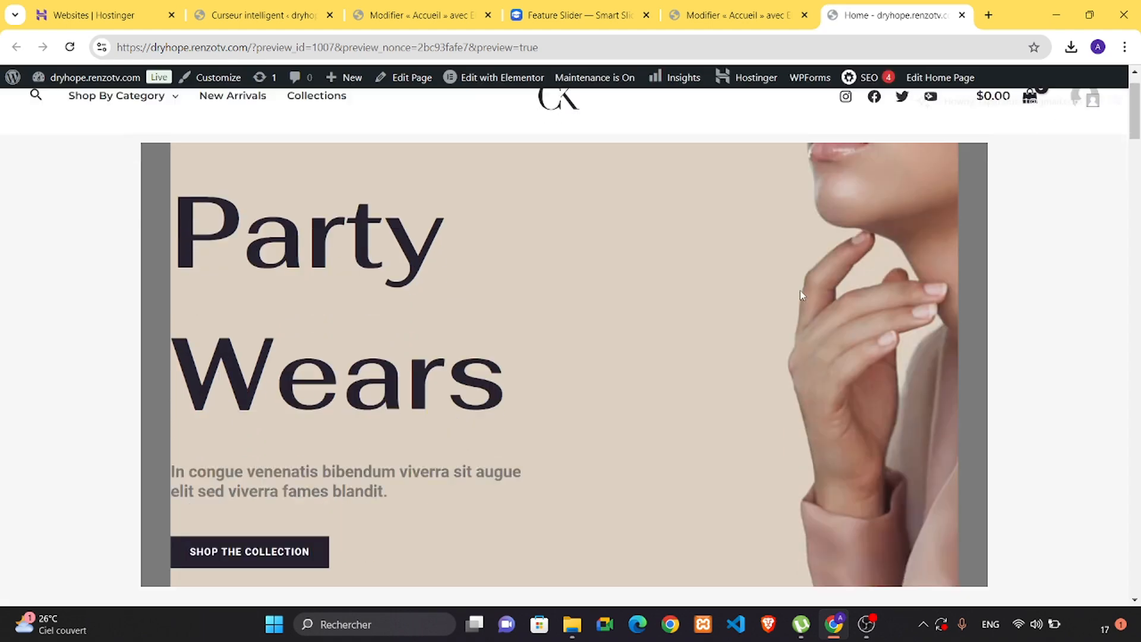
pyautogui.scroll(-20, 800, 290)
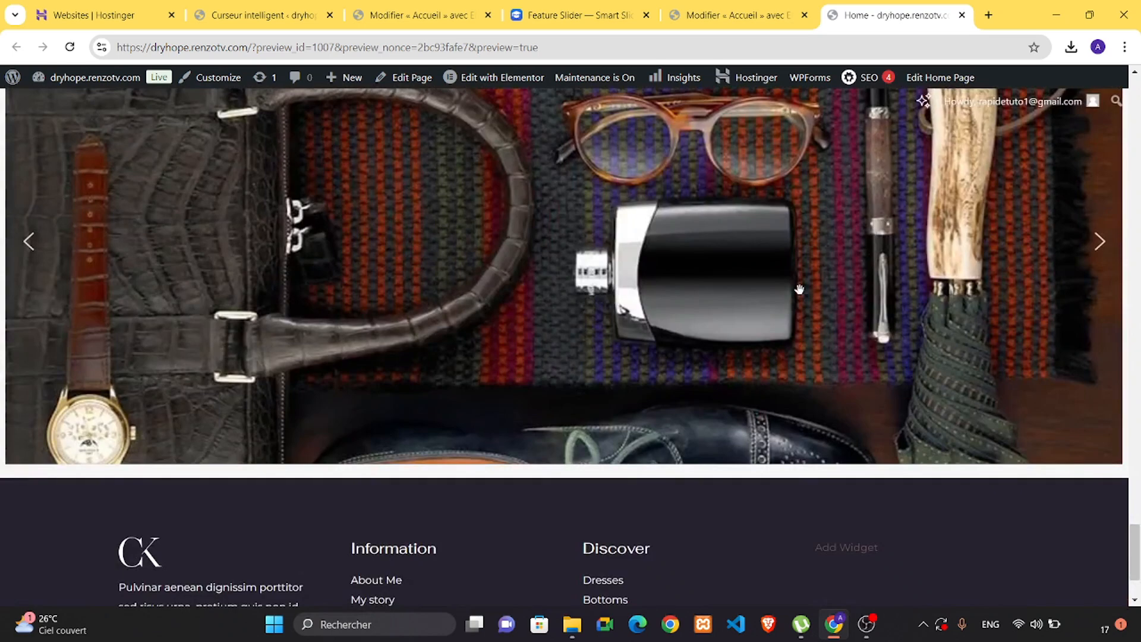
pyautogui.scroll(3, 799, 290)
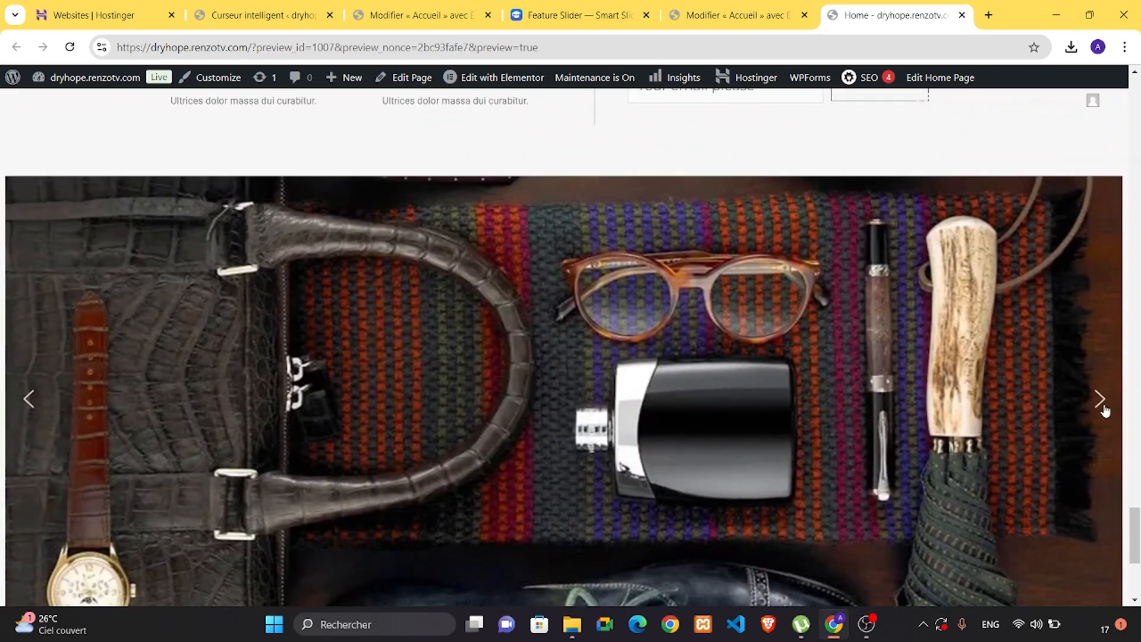
pyautogui.click(1101, 398)
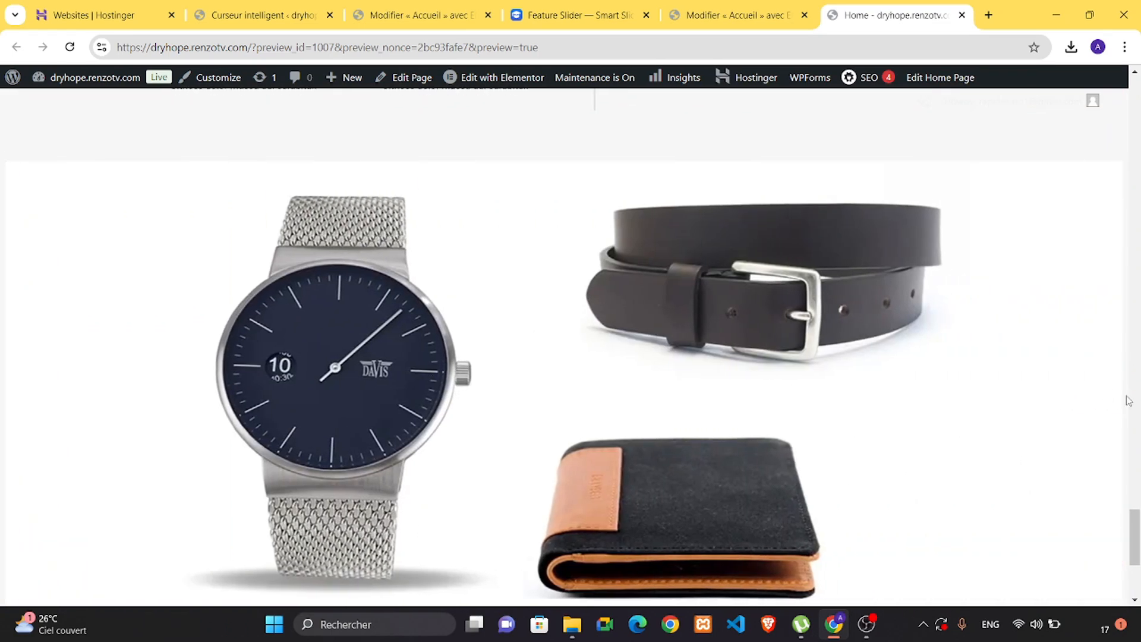